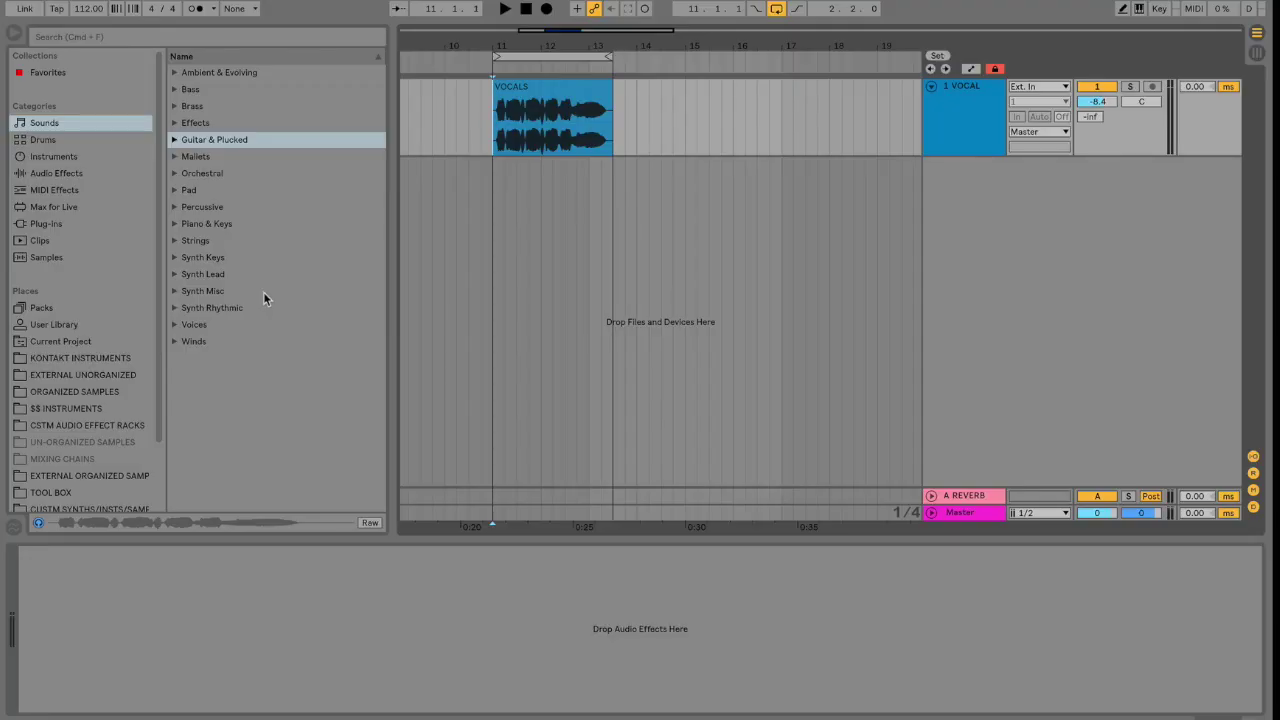
Step: Audition the VOCALS clip by playing it, stopping, and playing it again
key(space)
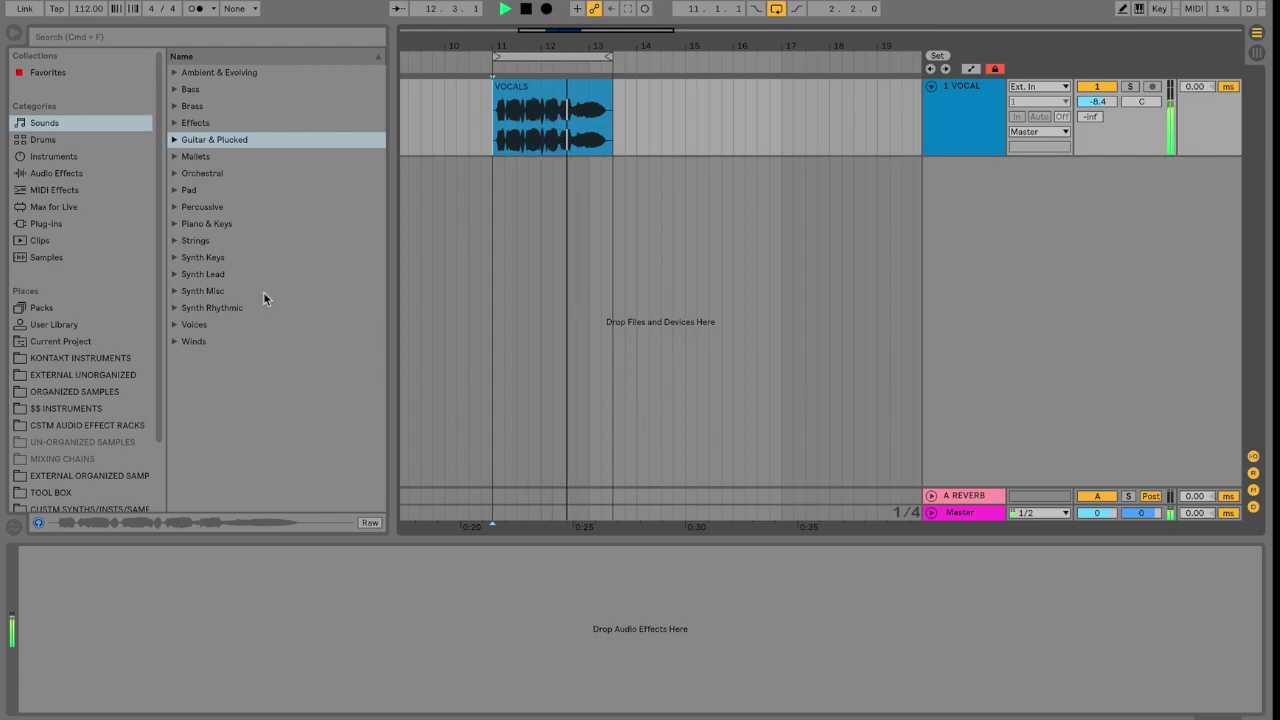
key(space)
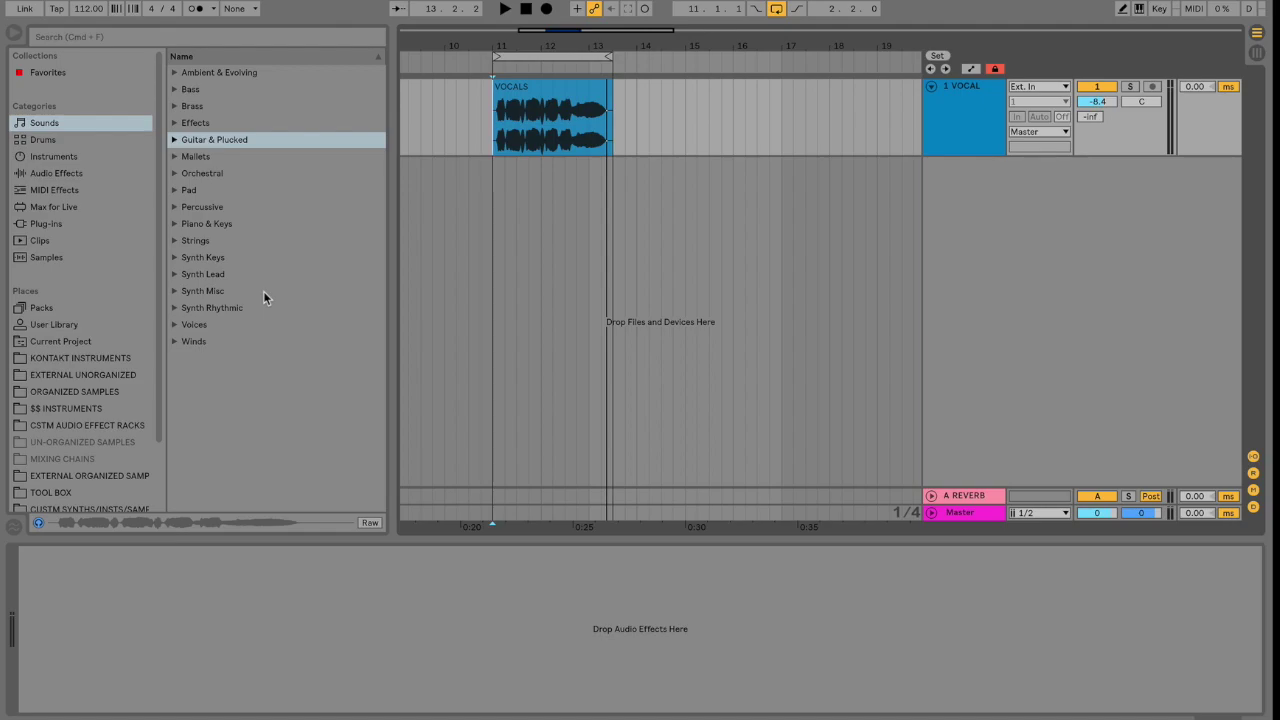
key(space)
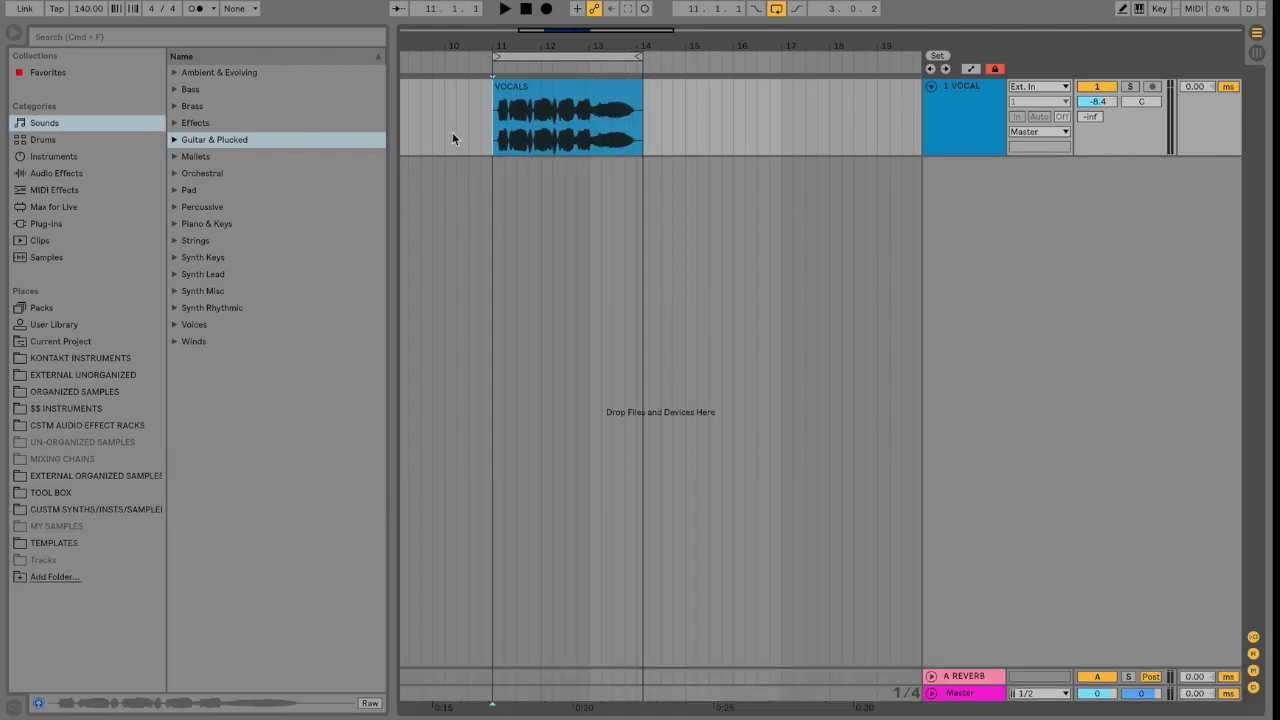
Step: Duplicate the VOCAL track, transpose the copy +12 st with Complex Pro warping, and solo it
click(955, 124)
key(super+d)
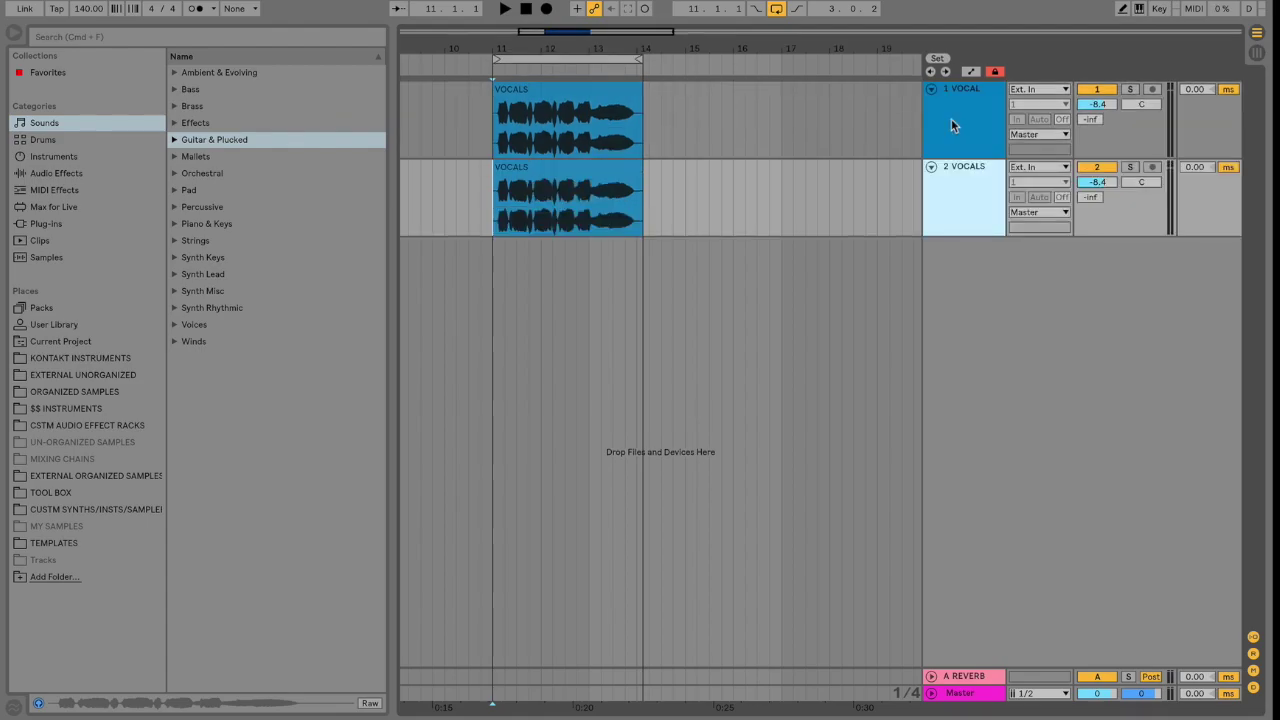
double_click(586, 177)
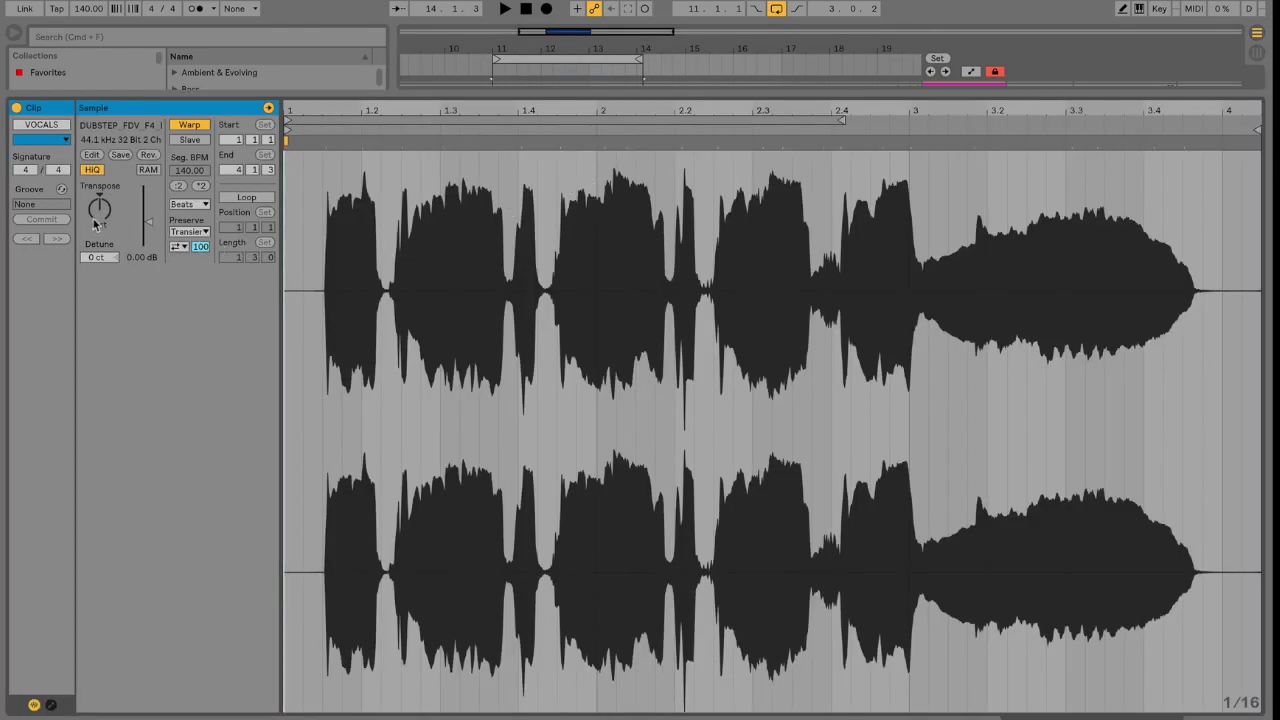
mouse_move(97, 220)
mouse_down()
mouse_move(97, 188)
mouse_move(99, 210)
mouse_up()
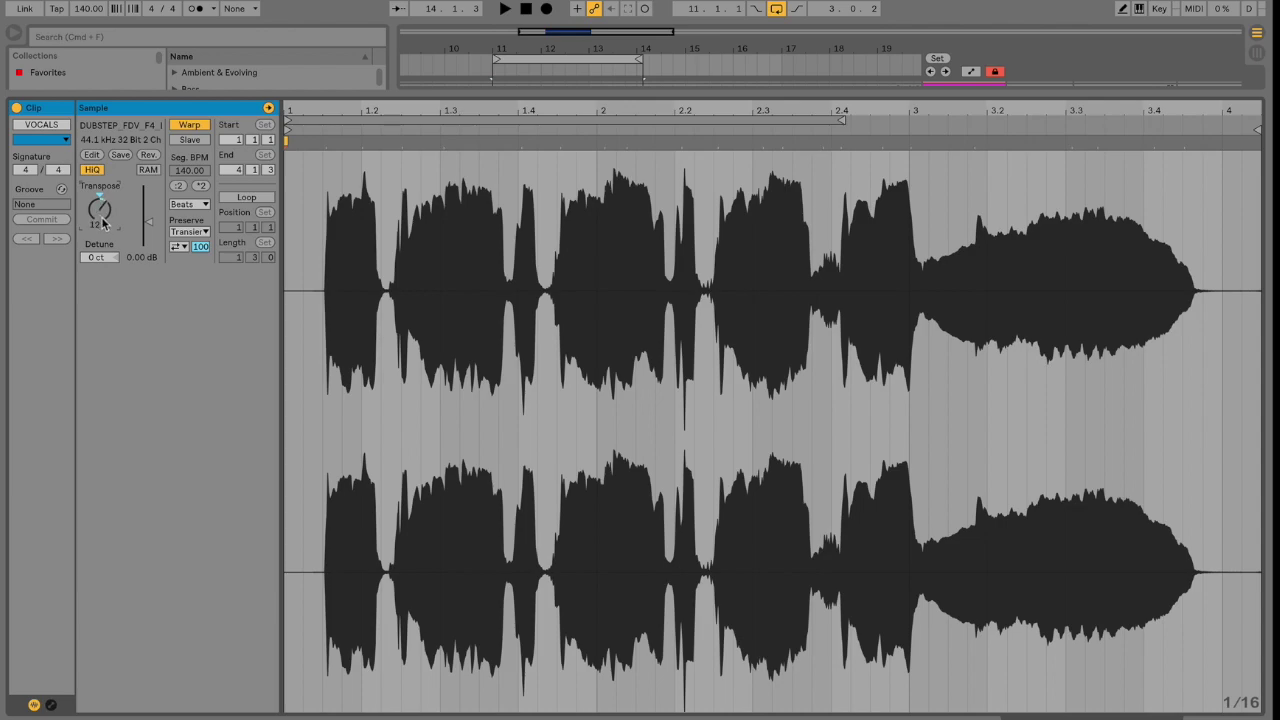
click(189, 205)
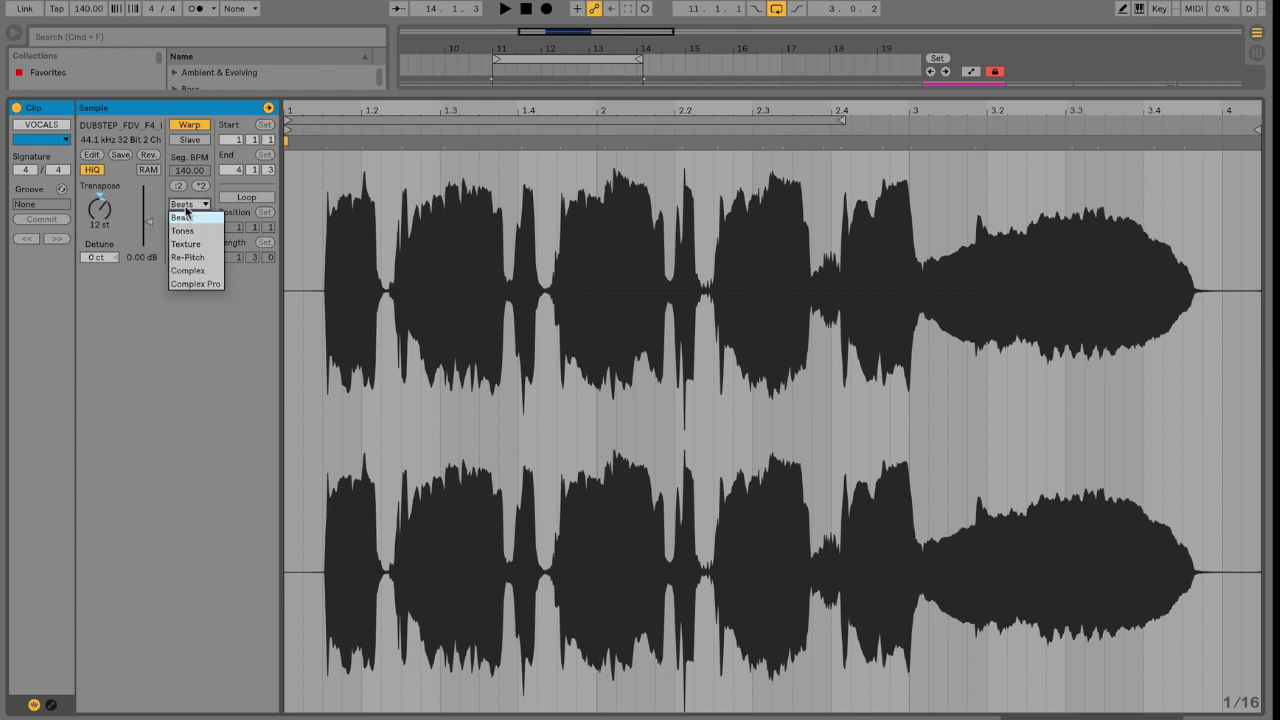
click(192, 283)
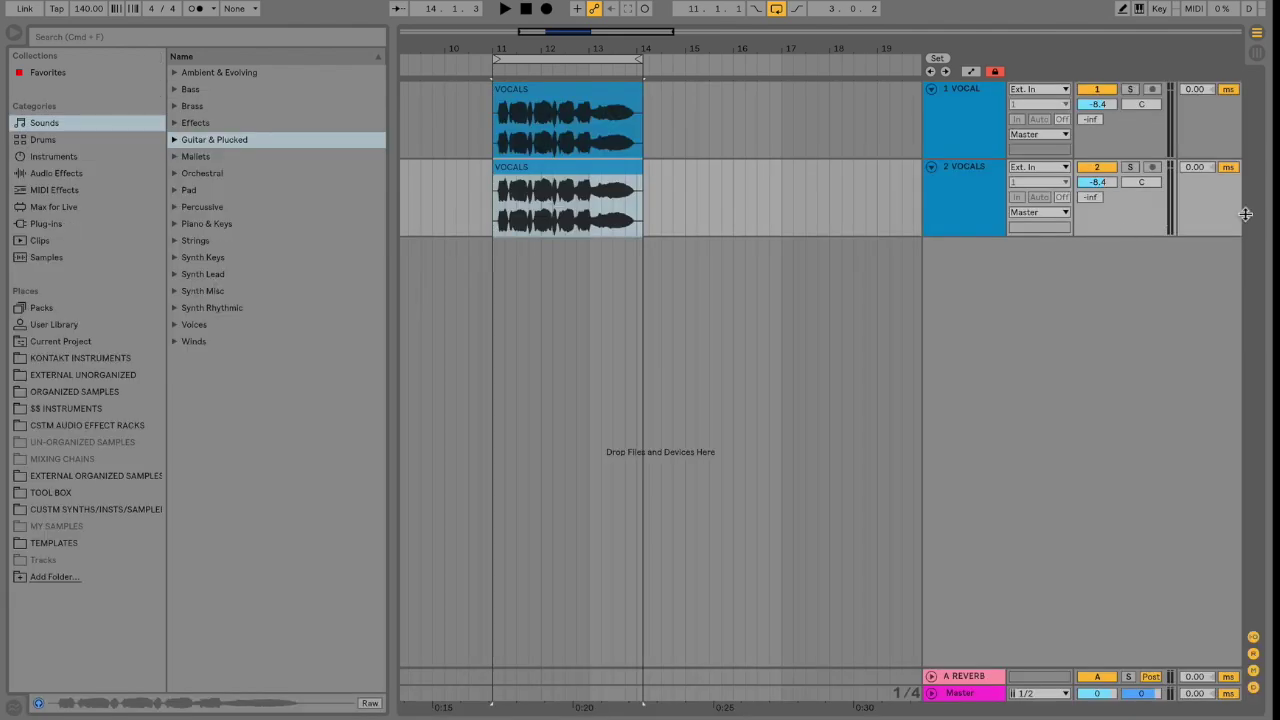
click(1128, 166)
key(space)
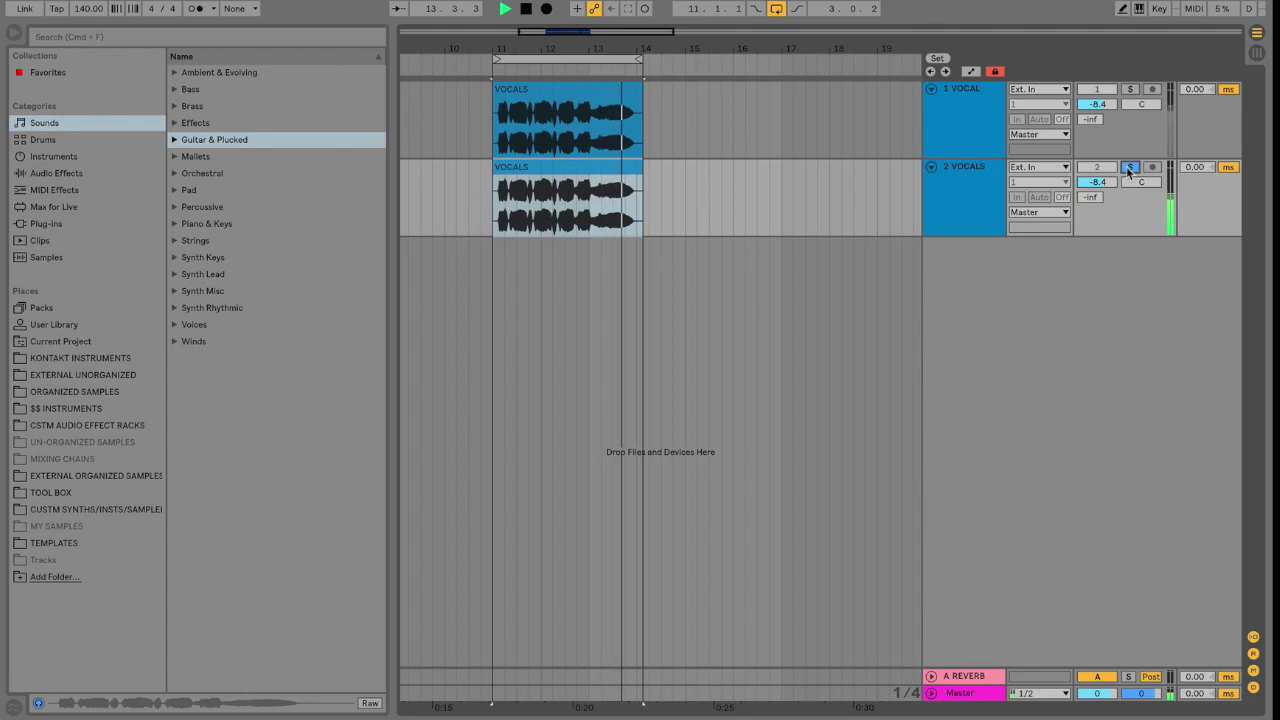
Step: Load Spectrum onto the 2 VOCALS track via a SPECT search and watch it during playback
key(space)
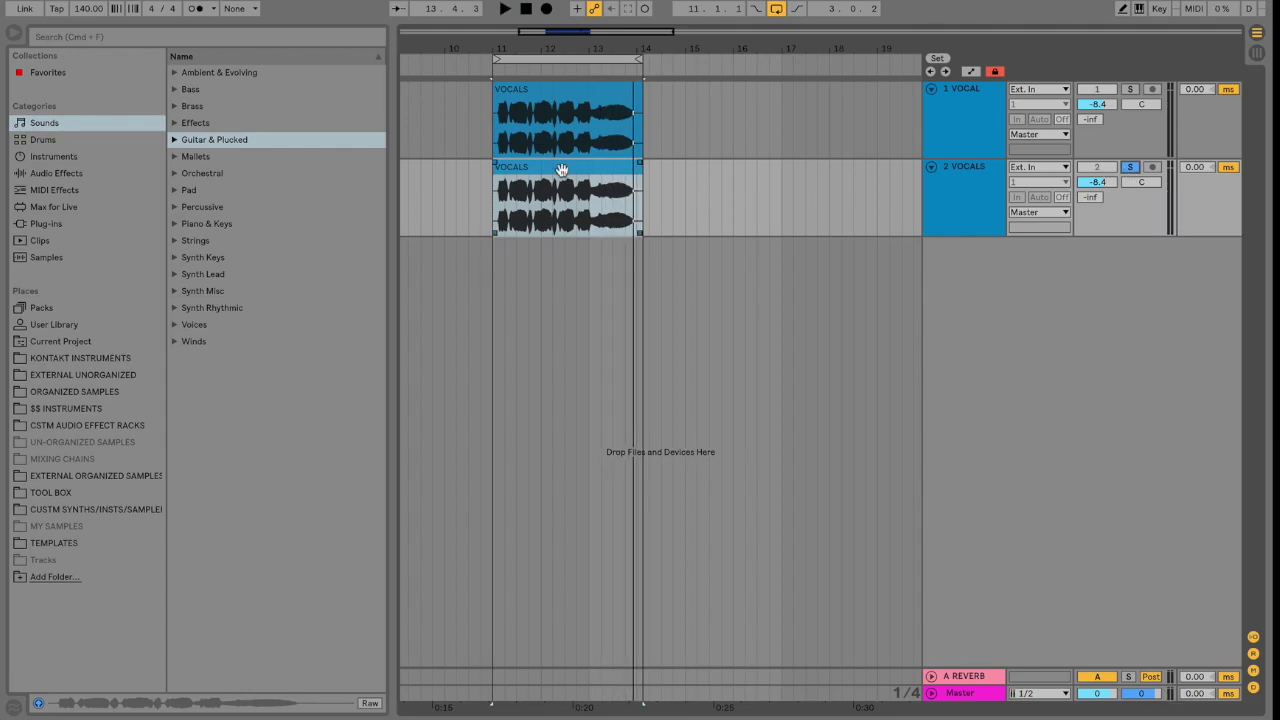
key(super+f)
text(SP)
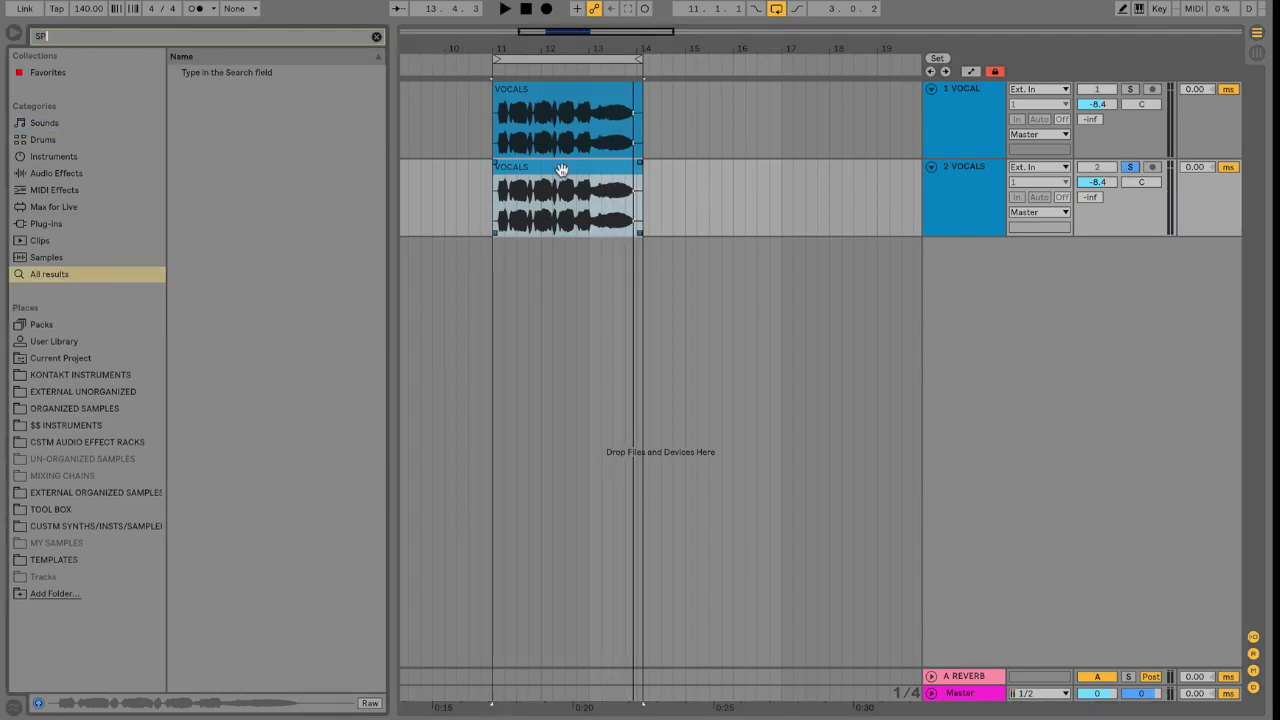
text(ECT)
key(Down)
key(Return)
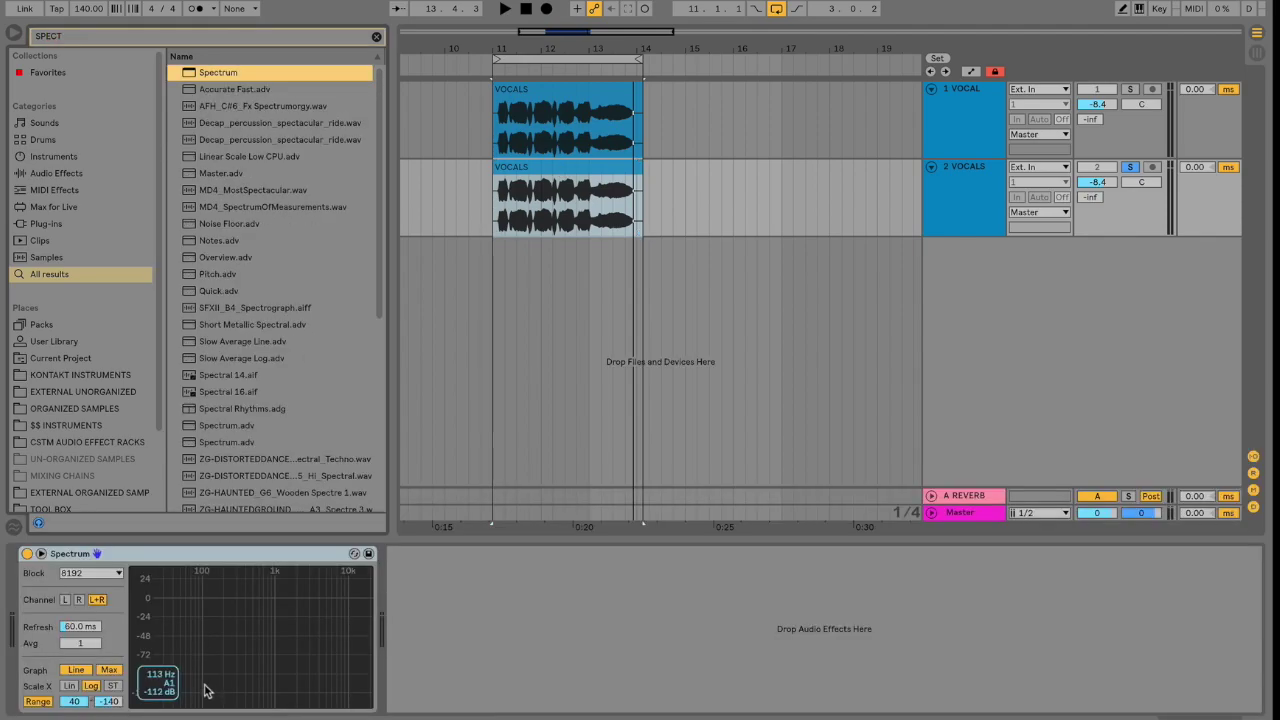
key(space)
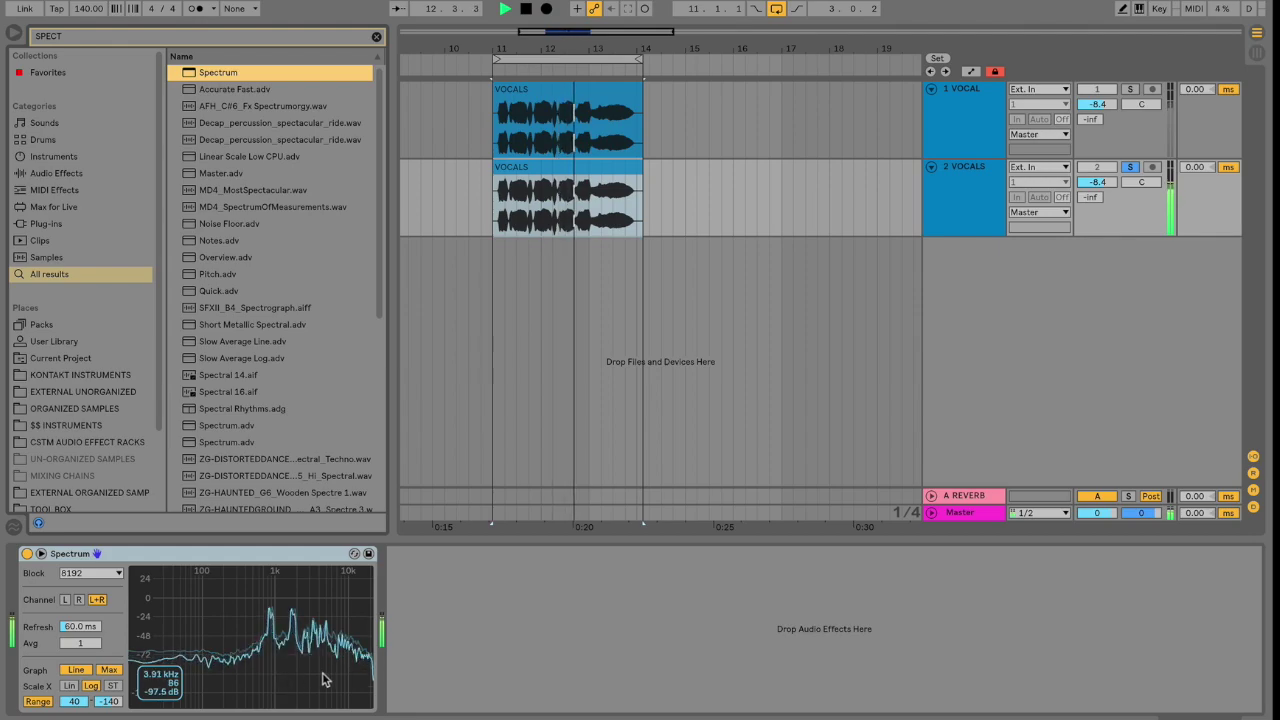
key(space)
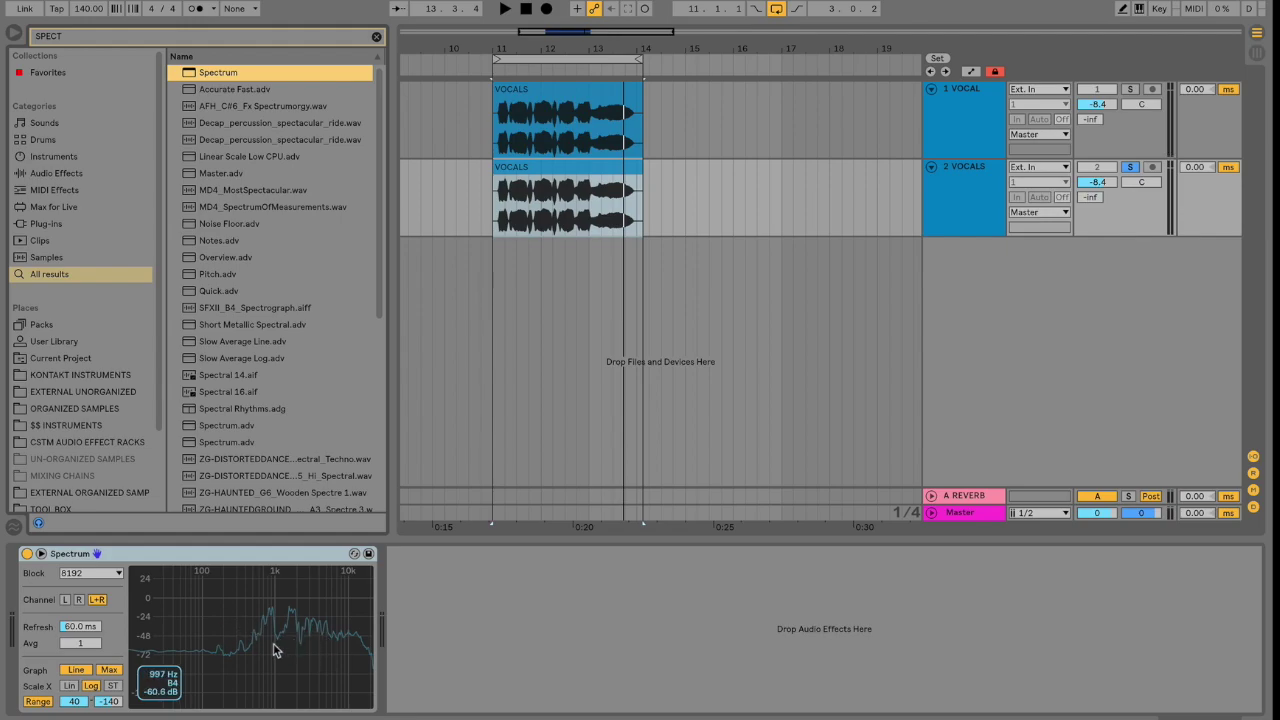
Step: While auditioning, lower the pitched copy's Formants to 85.94 and set Envelope to 93
double_click(557, 170)
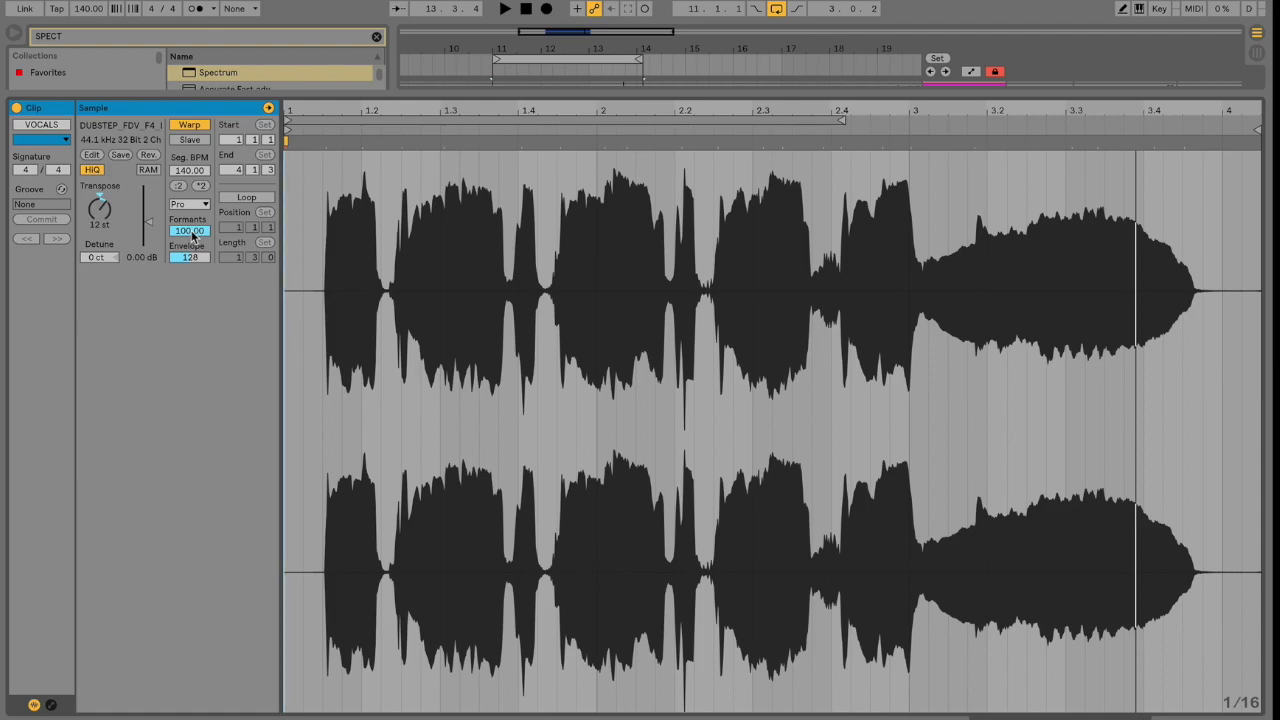
key(space)
mouse_move(189, 230)
mouse_down()
mouse_move(189, 270)
mouse_move(189, 238)
mouse_up()
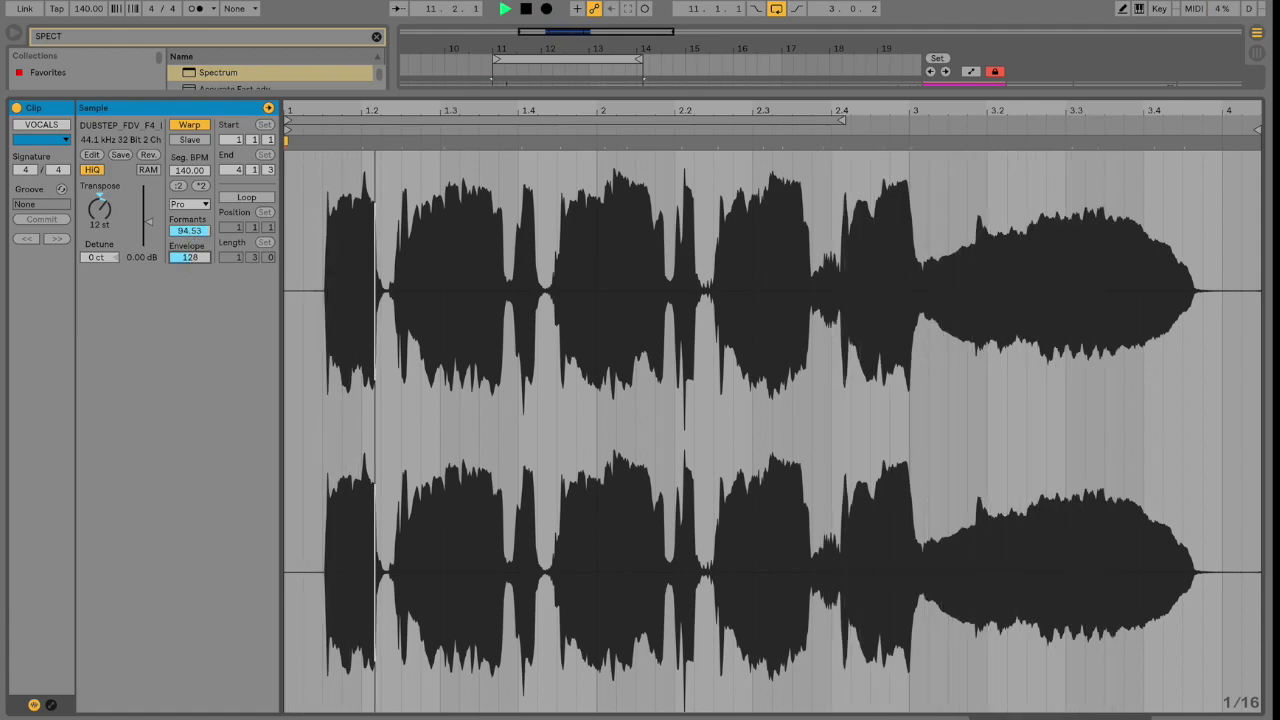
text(8)
key(BackSpace)
text(102)
key(Return)
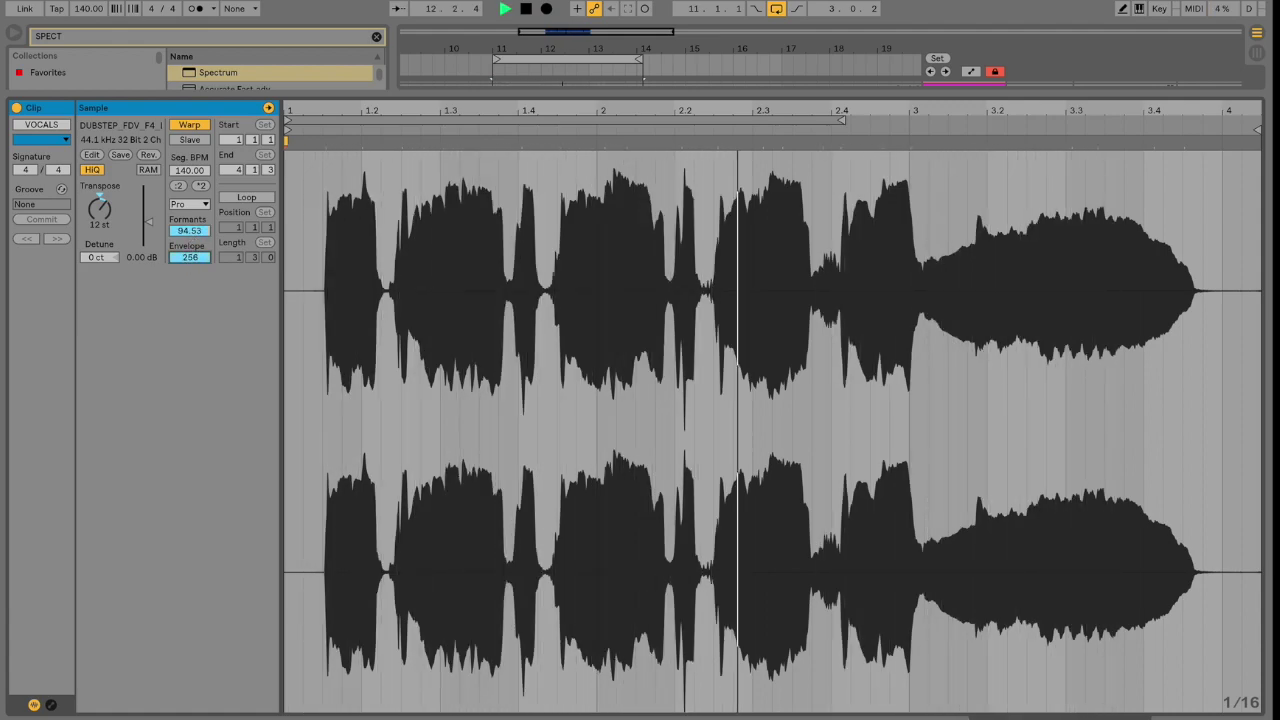
drag(189, 257, 189, 239)
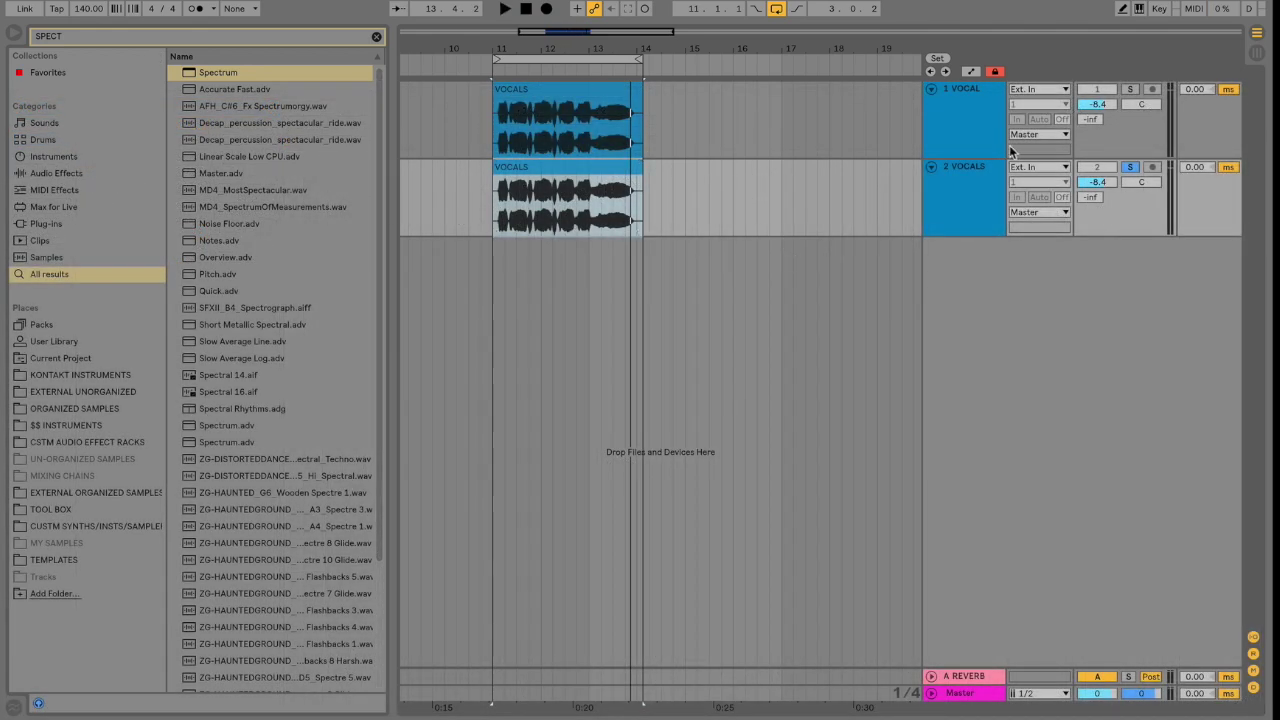
Step: Unsolo the 2 VOCALS copy, set its volume to -10.4 dB, and toggle it off and on to compare
click(1130, 167)
key(space)
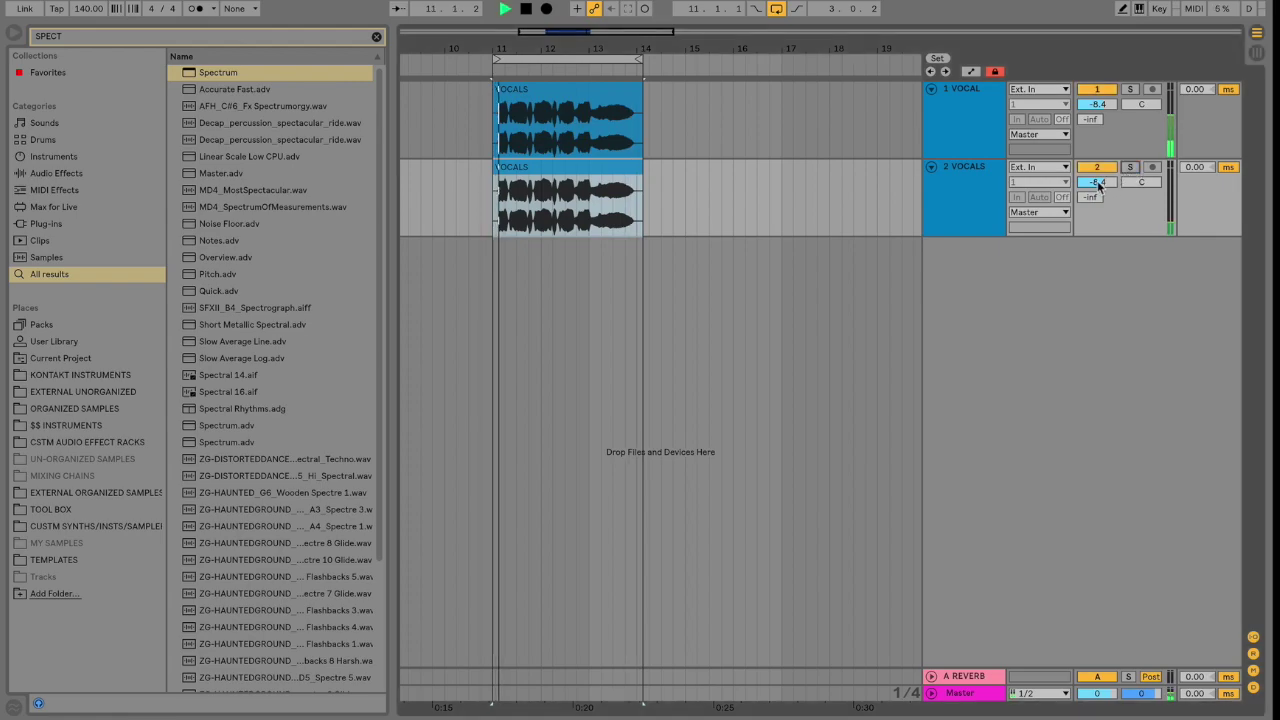
mouse_move(1098, 185)
mouse_down()
mouse_move(1098, 213)
mouse_move(1098, 189)
mouse_up()
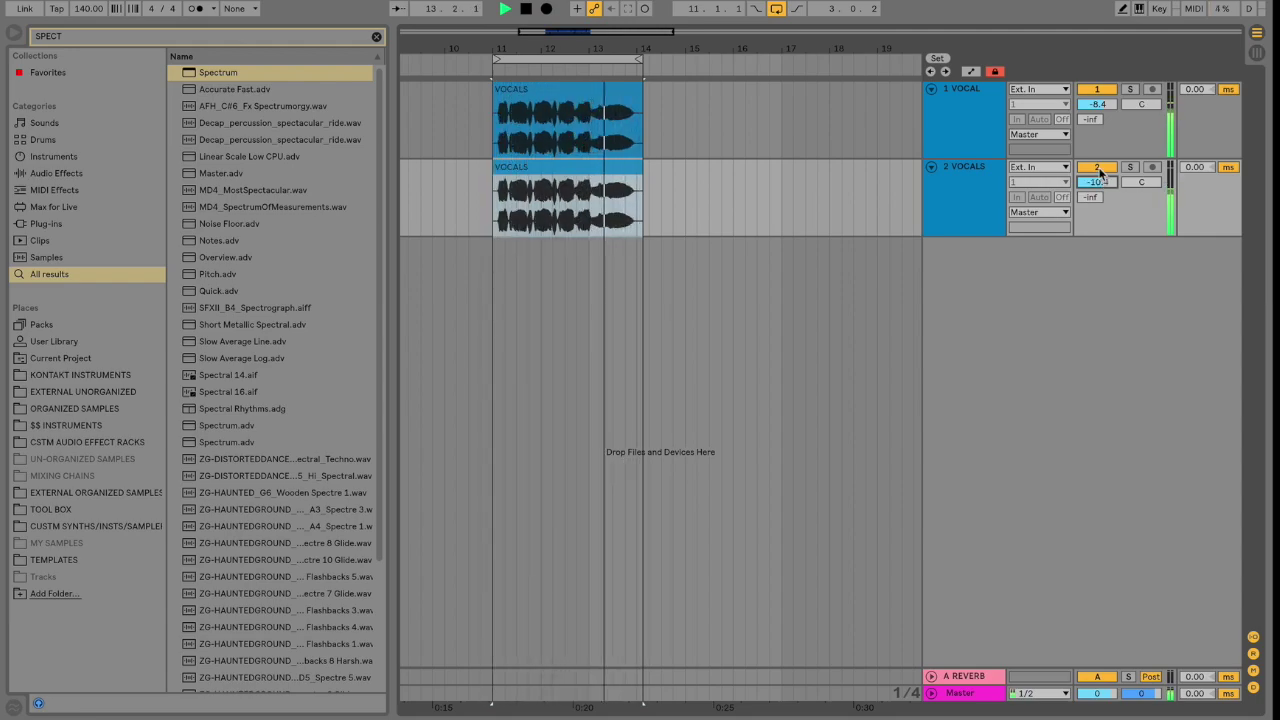
click(1100, 168)
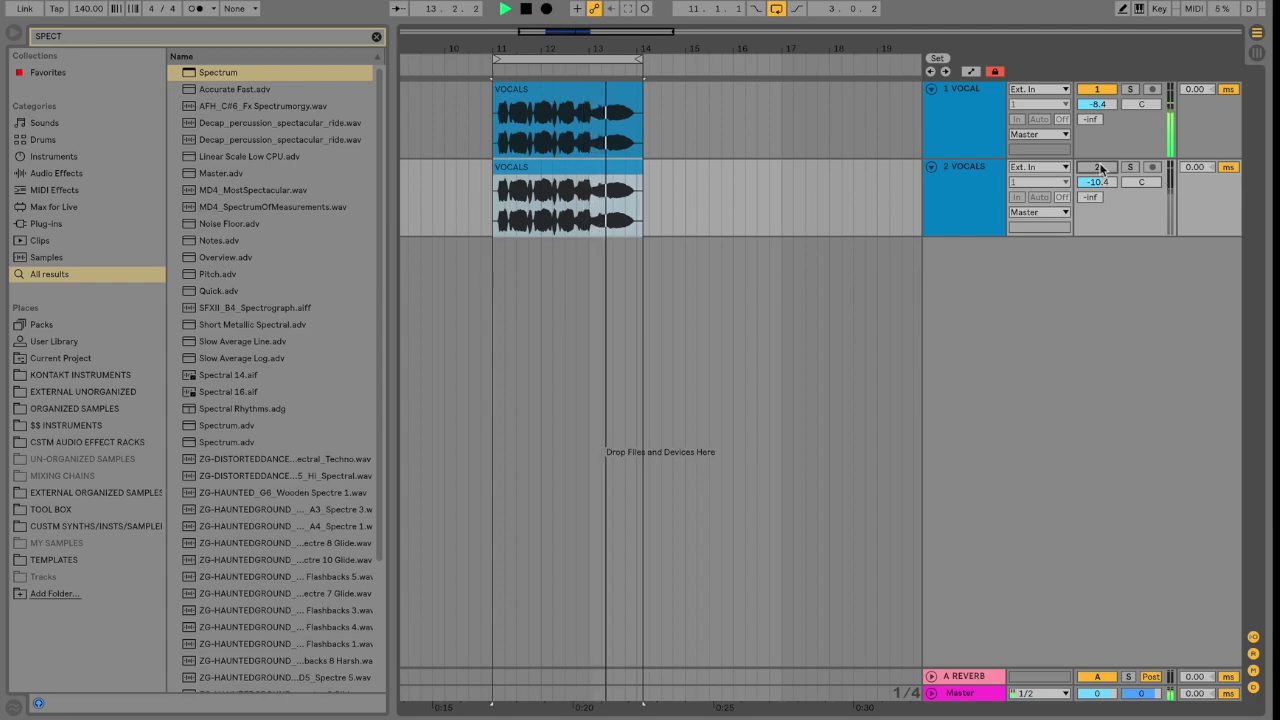
click(1100, 168)
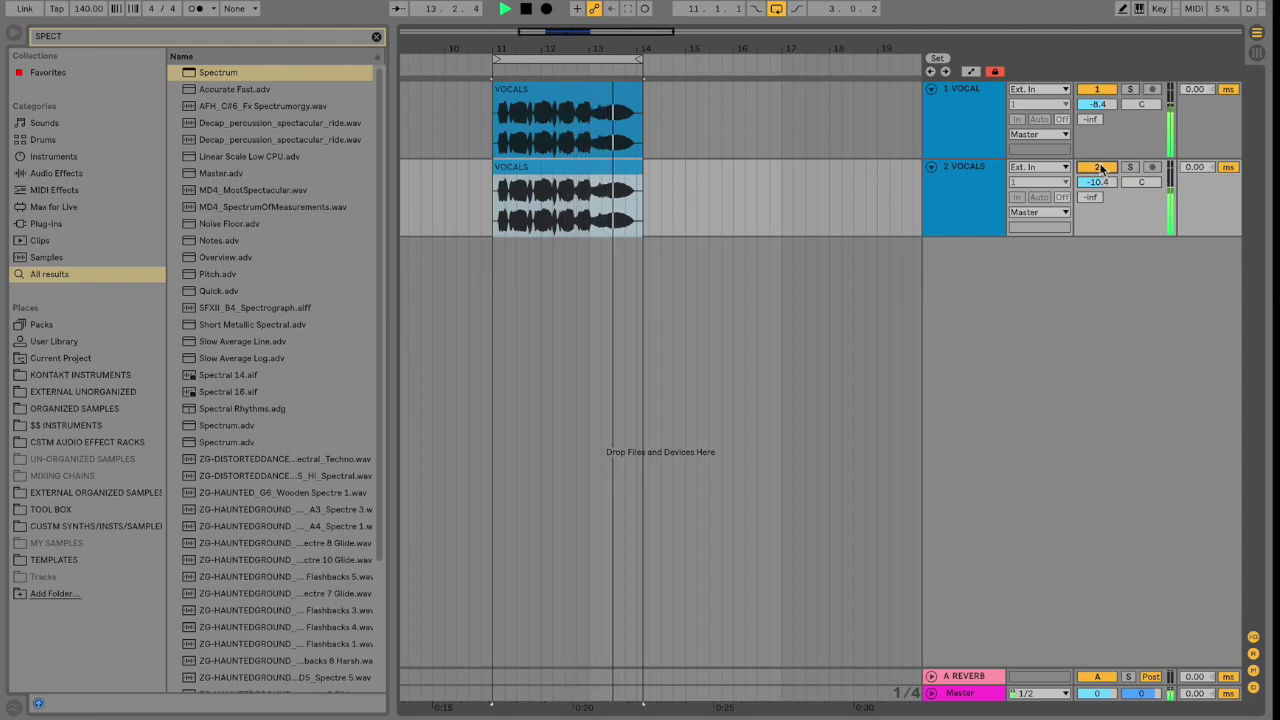
key(space)
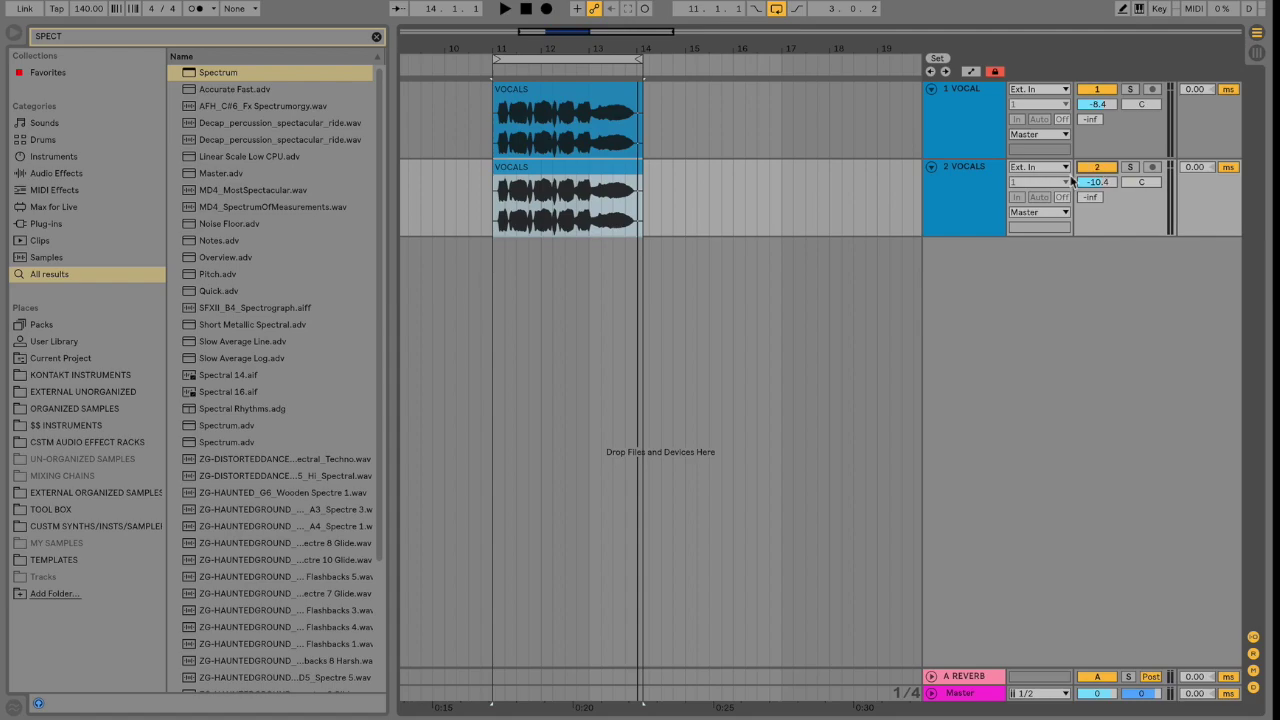
Step: Duplicate the 2 VOCALS track and pitch the new clip down to -12 st
click(977, 208)
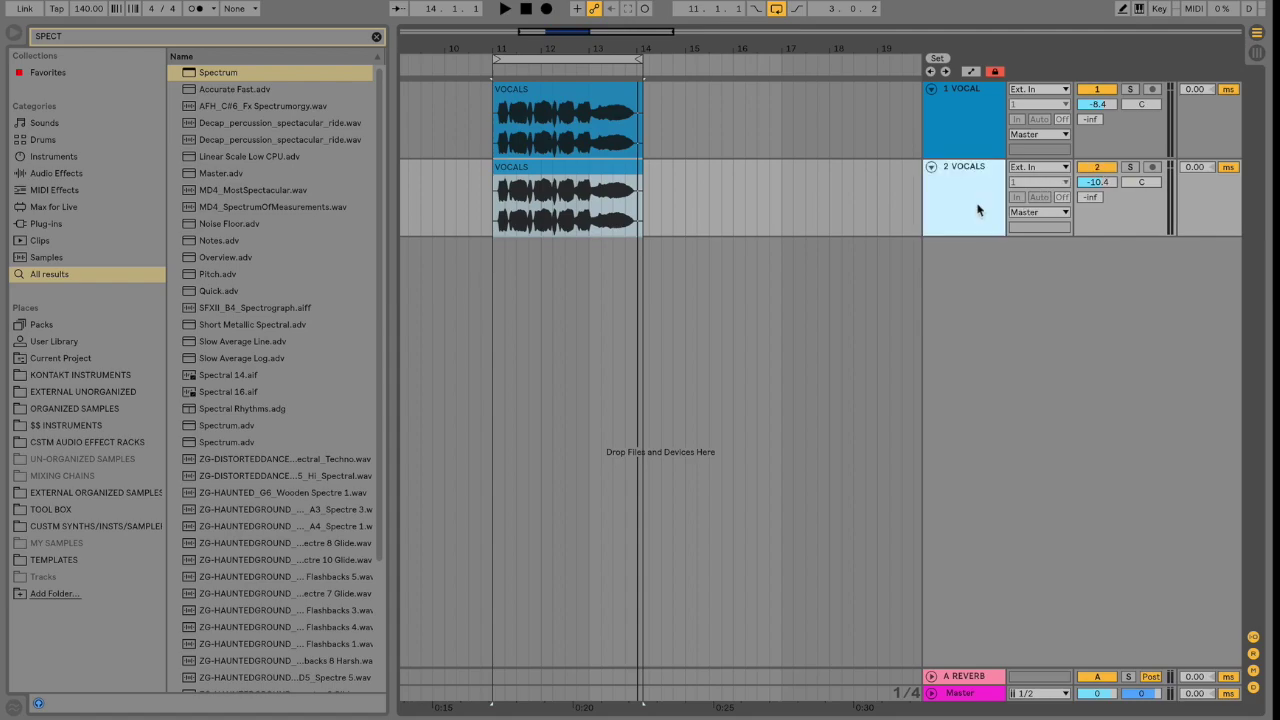
key(ctrl+d)
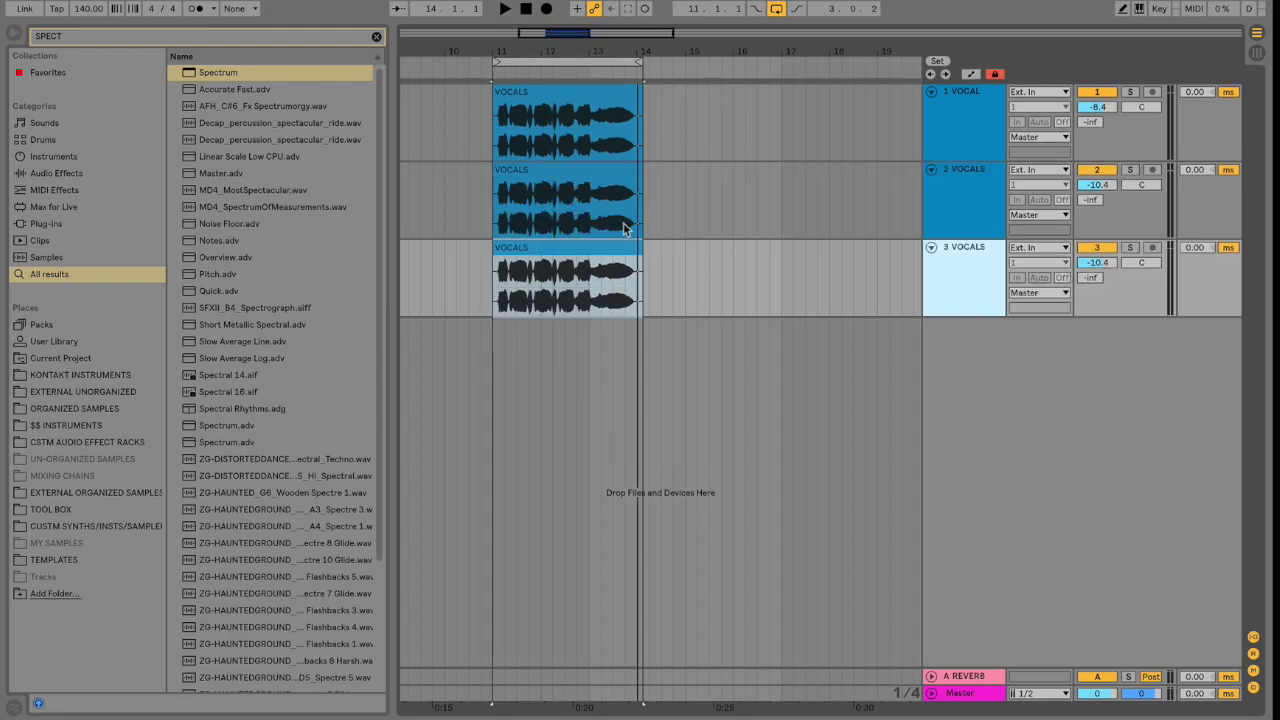
double_click(557, 255)
drag(99, 208, 99, 266)
key(ctrl+alt+l)
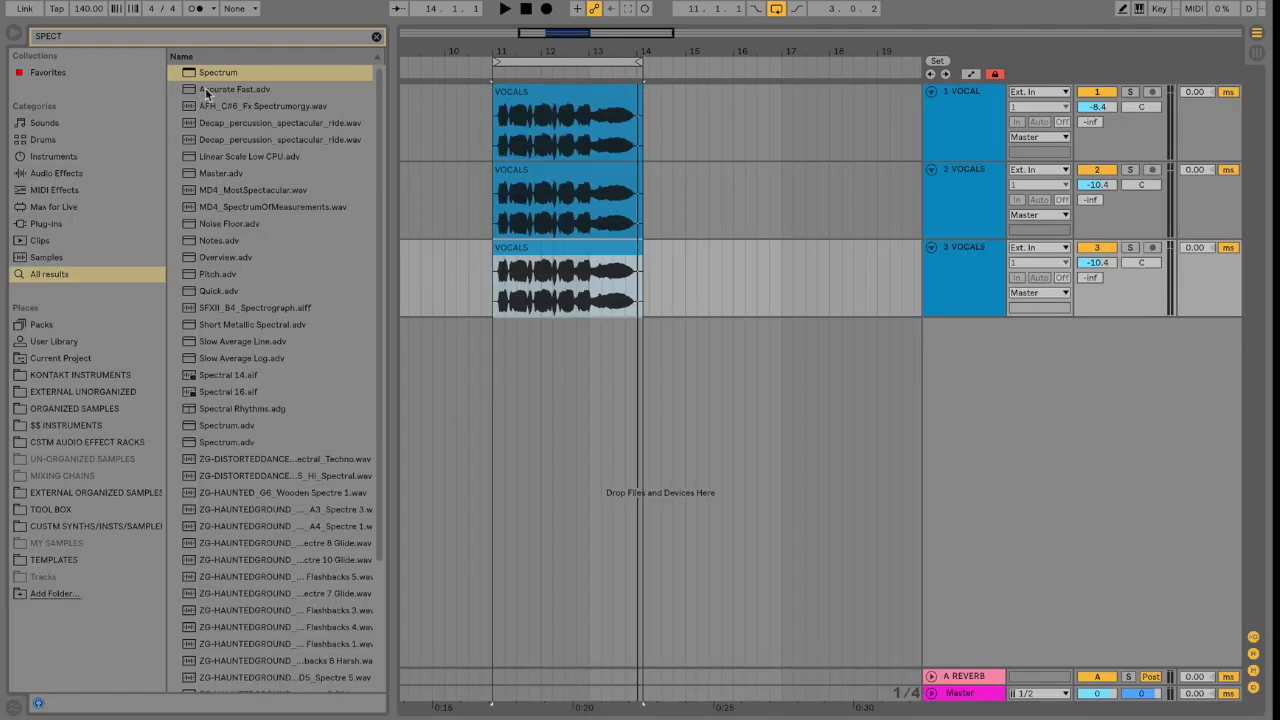
Step: Delete the extra Spectrum analyser from the third VOCALS track's device chain
key(shift+Tab)
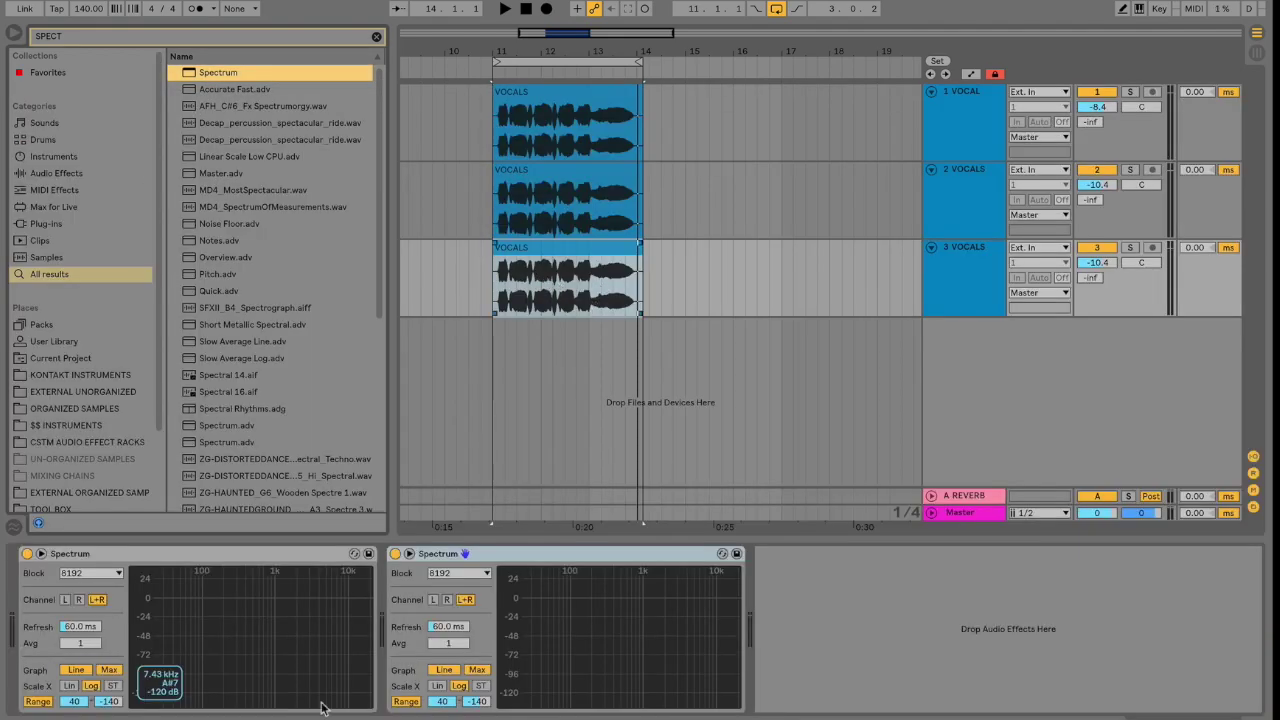
click(534, 611)
key(Delete)
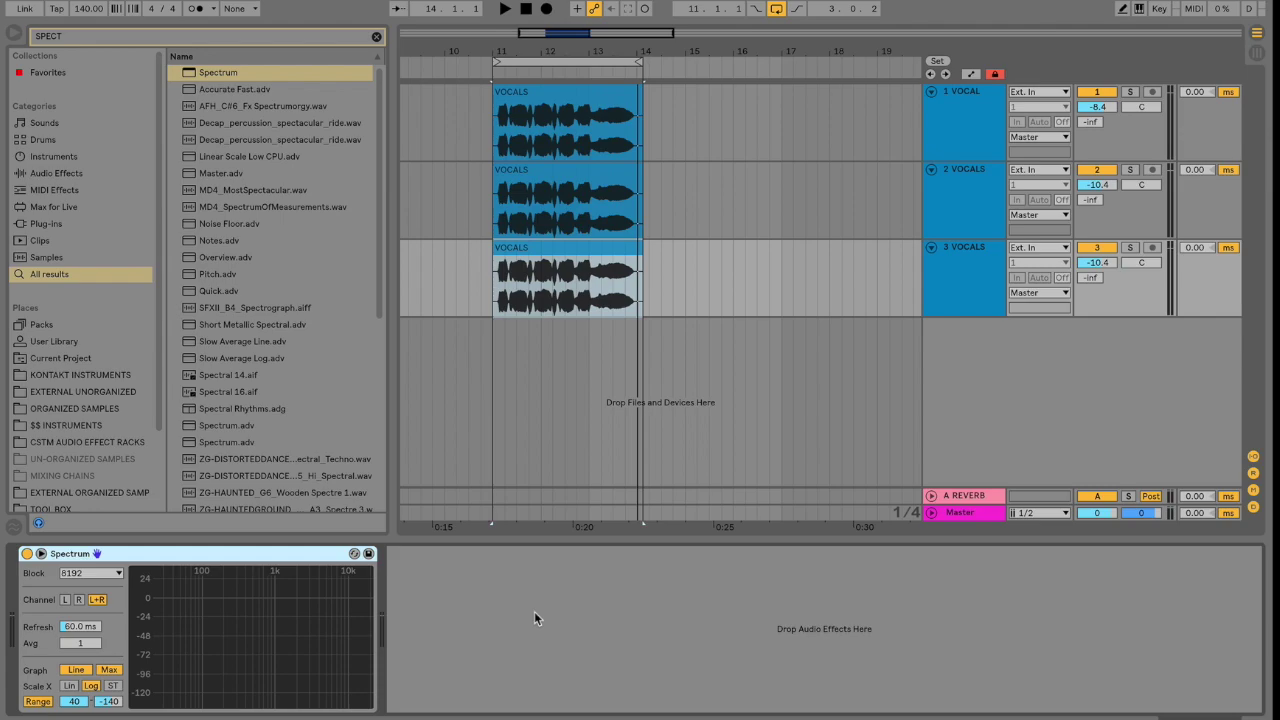
click(593, 312)
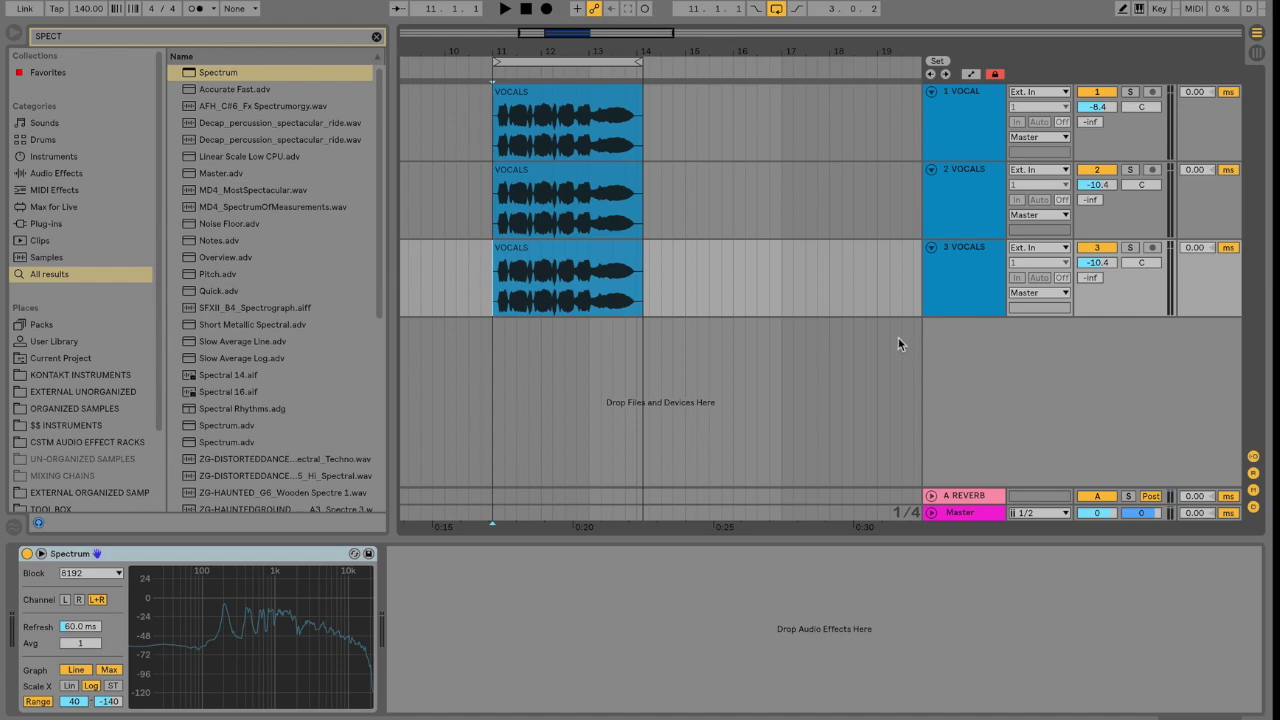
Step: With playback running, set the third VOCALS clip's Formants to 32.81 and Envelope to 99
click(590, 250)
key(space)
double_click(590, 250)
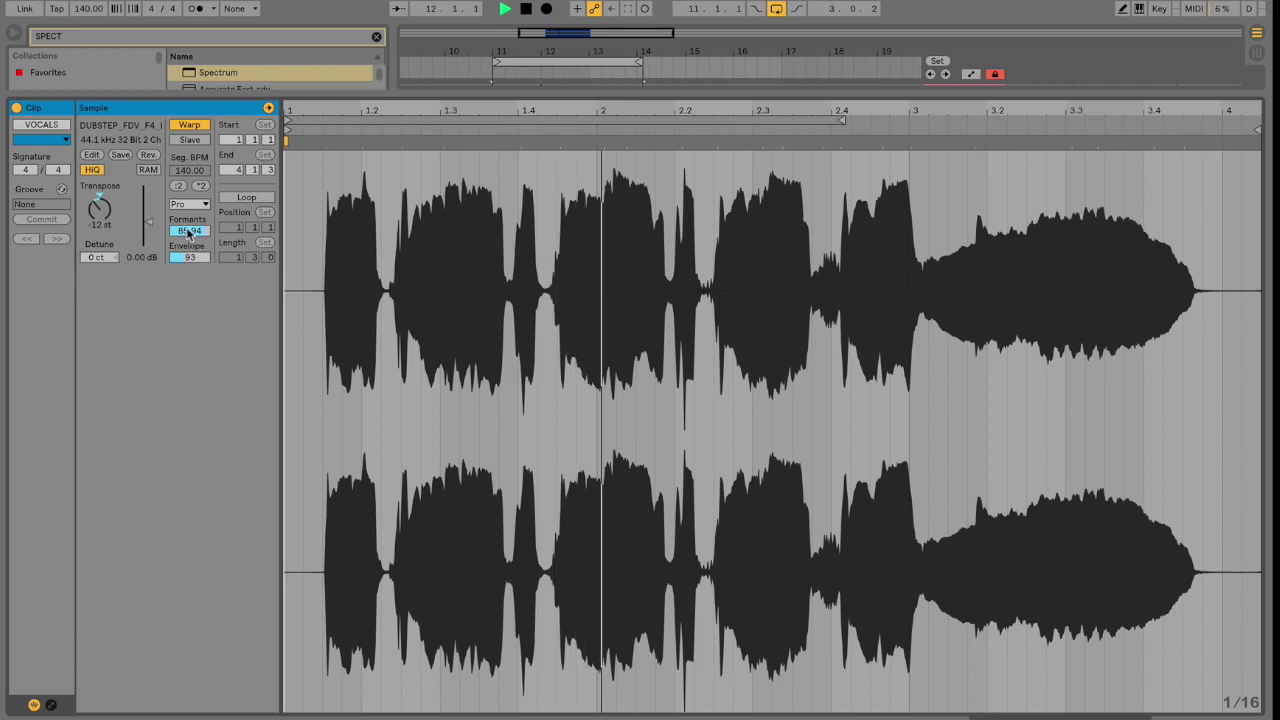
drag(189, 232, 189, 300)
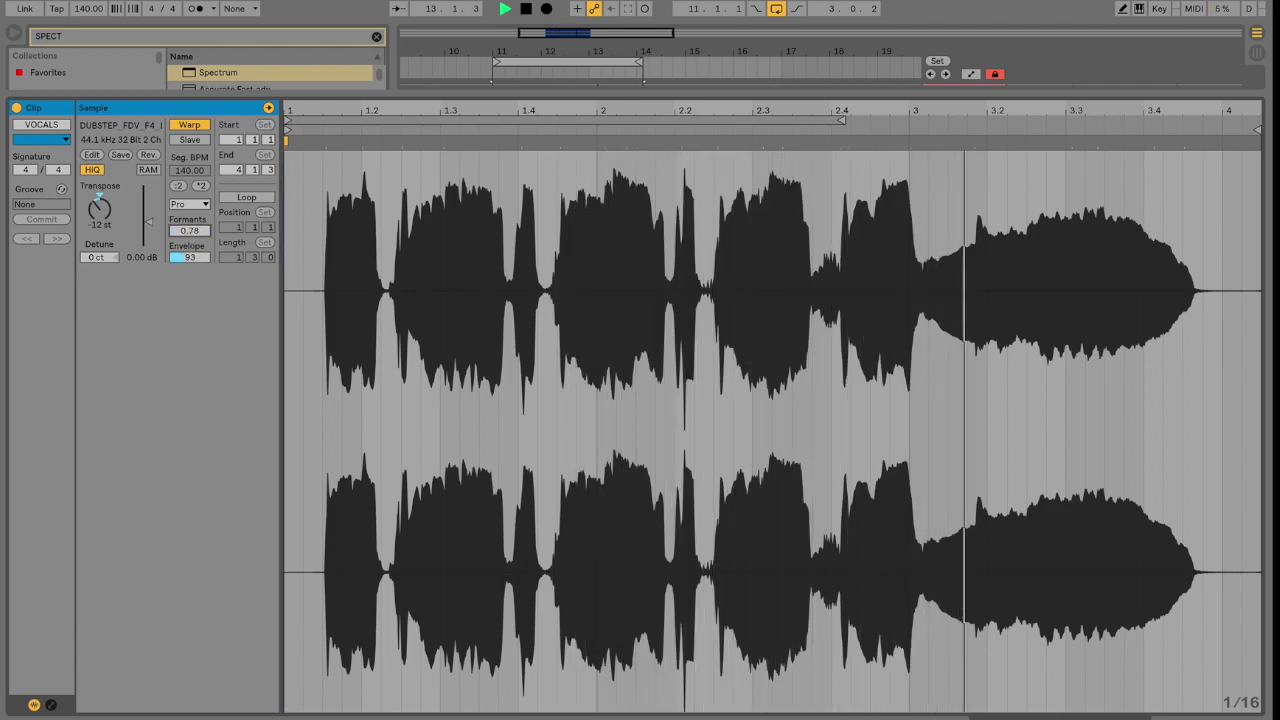
drag(189, 232, 189, 134)
drag(189, 257, 189, 180)
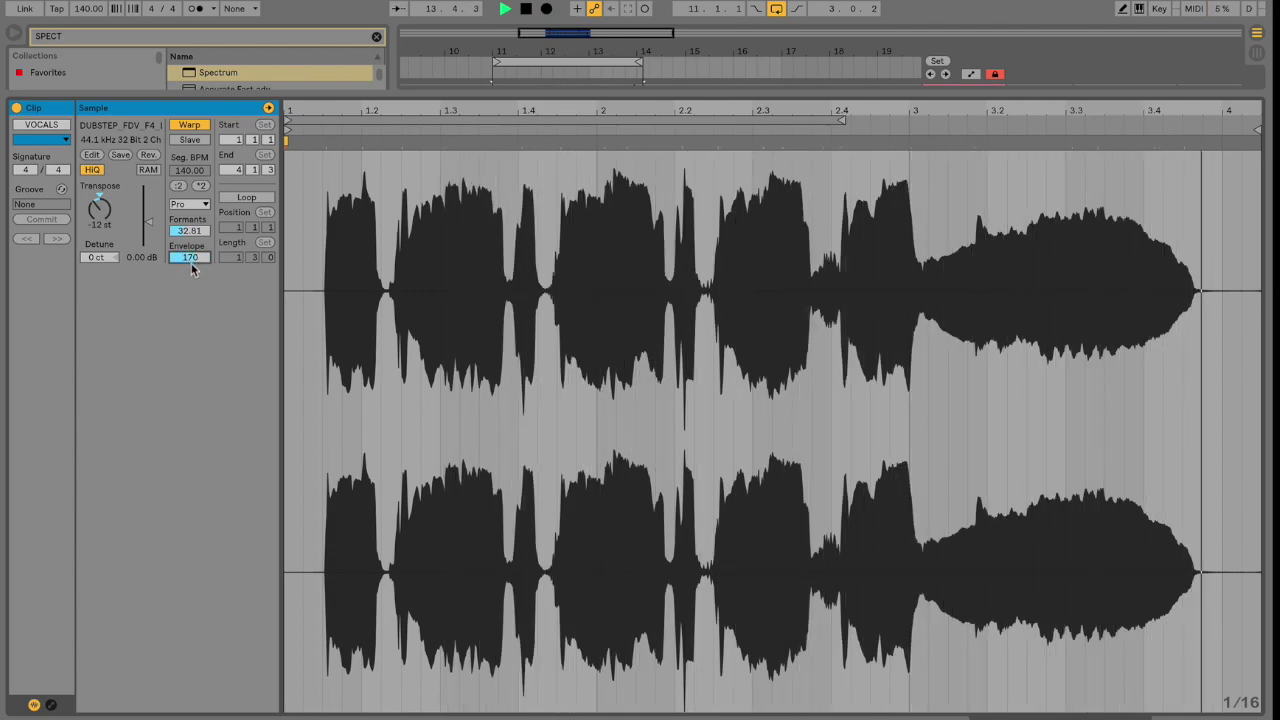
drag(191, 263, 191, 326)
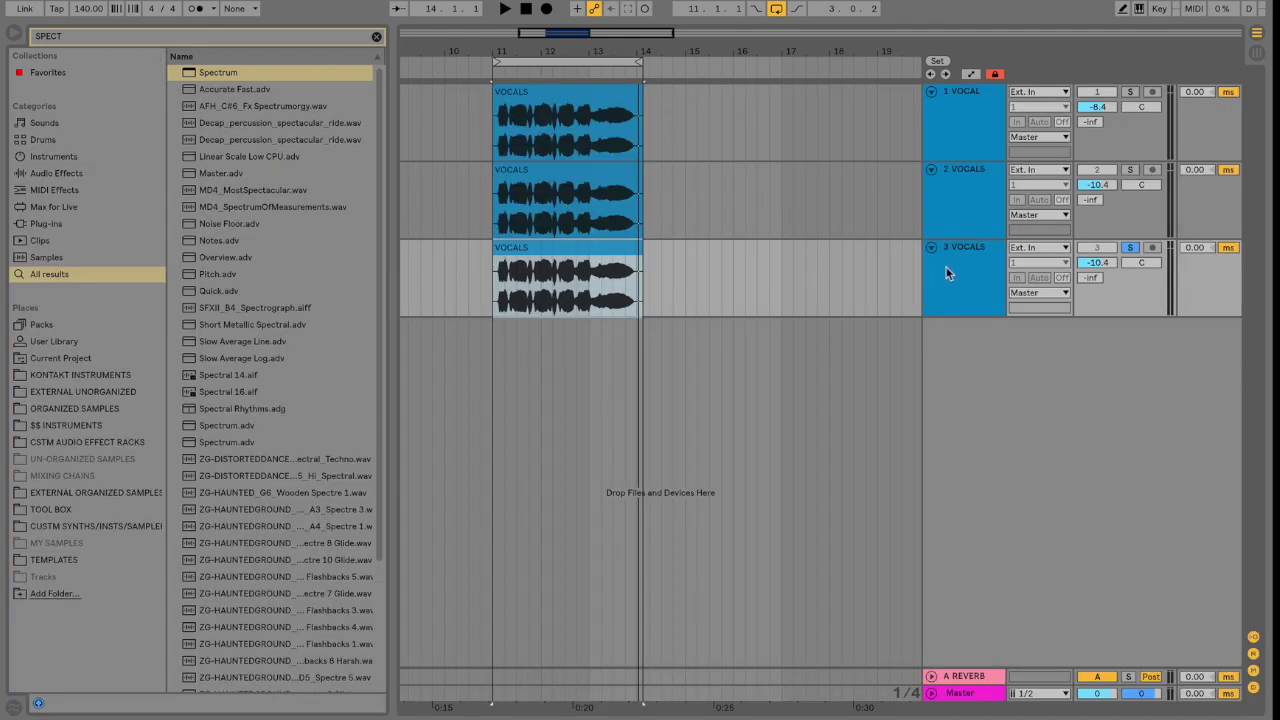
Step: Back in the arrangement, turn the 3 VOCALS track down to -16.0 dB, comparing with it off and on
double_click(947, 267)
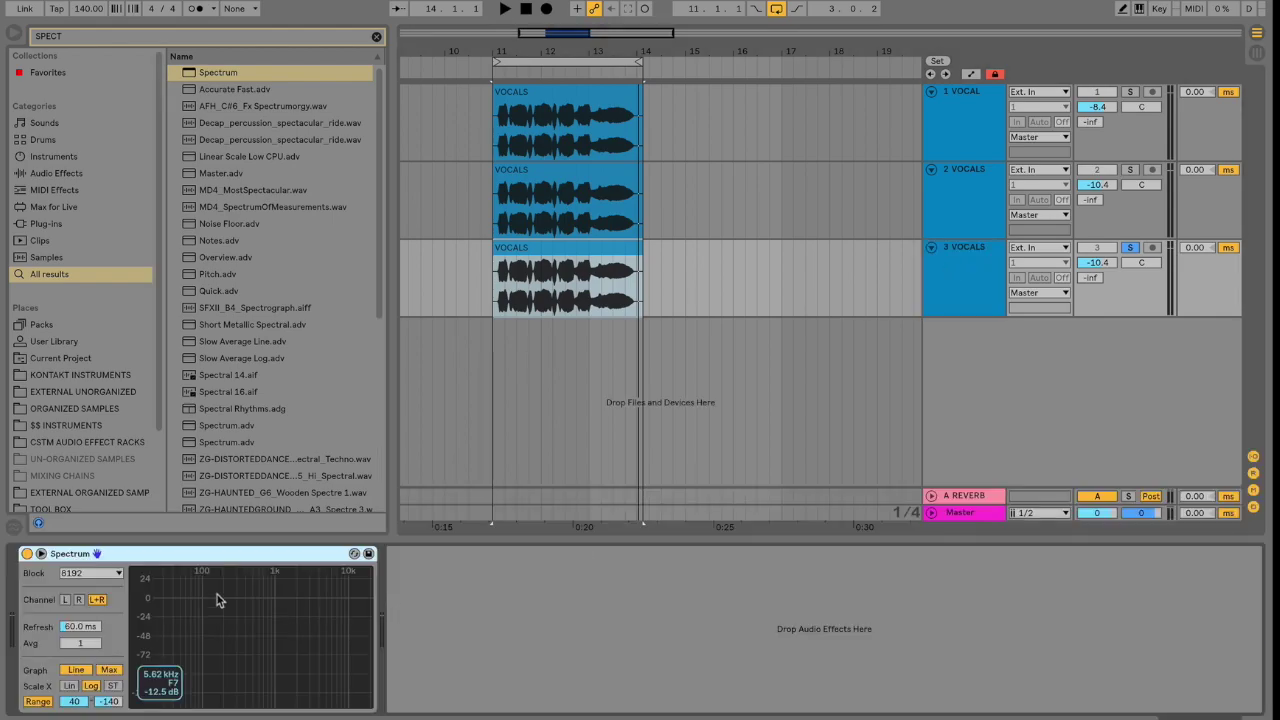
mouse_move(206, 643)
key(space)
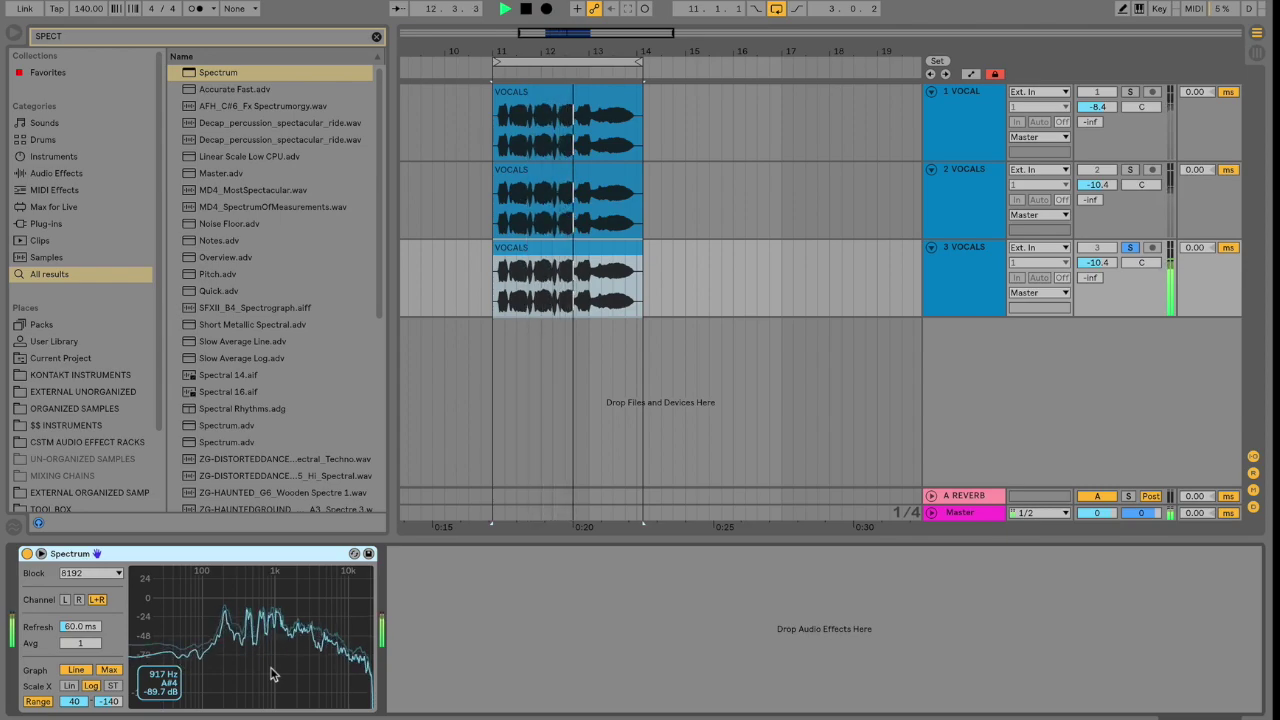
key(space)
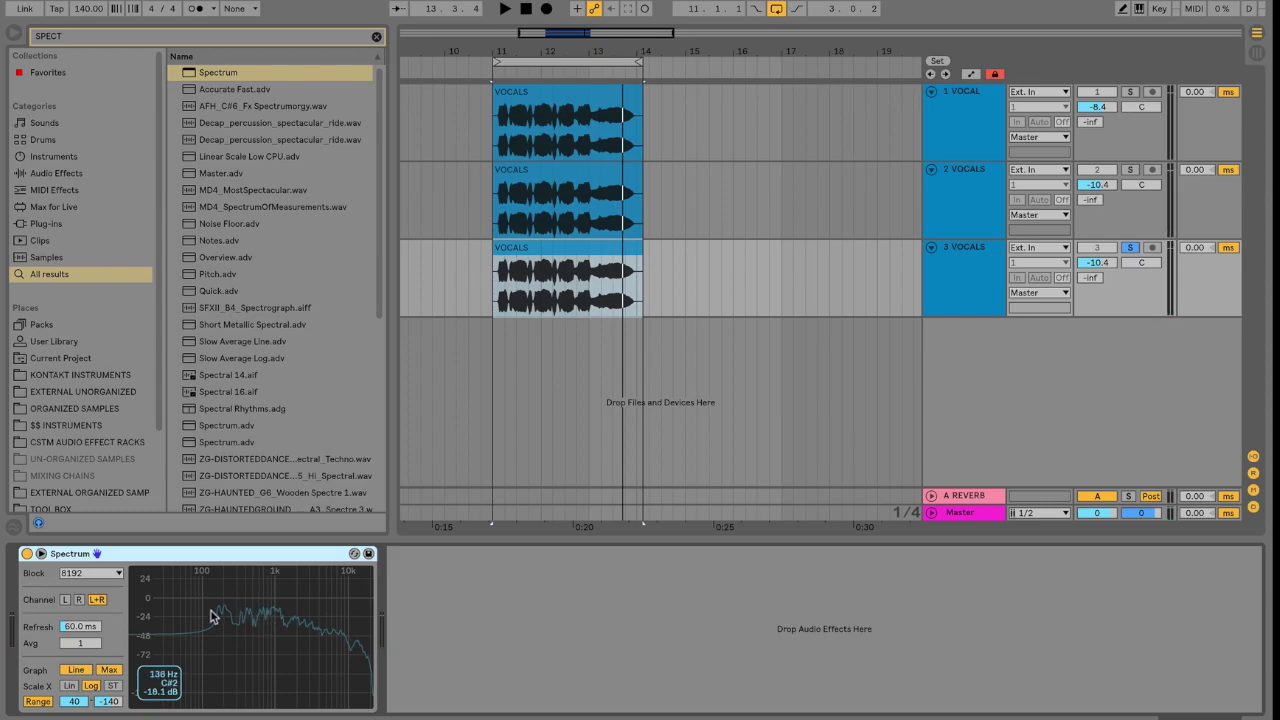
key(space)
mouse_move(1108, 270)
mouse_down()
mouse_move(1108, 330)
mouse_move(1108, 287)
mouse_up()
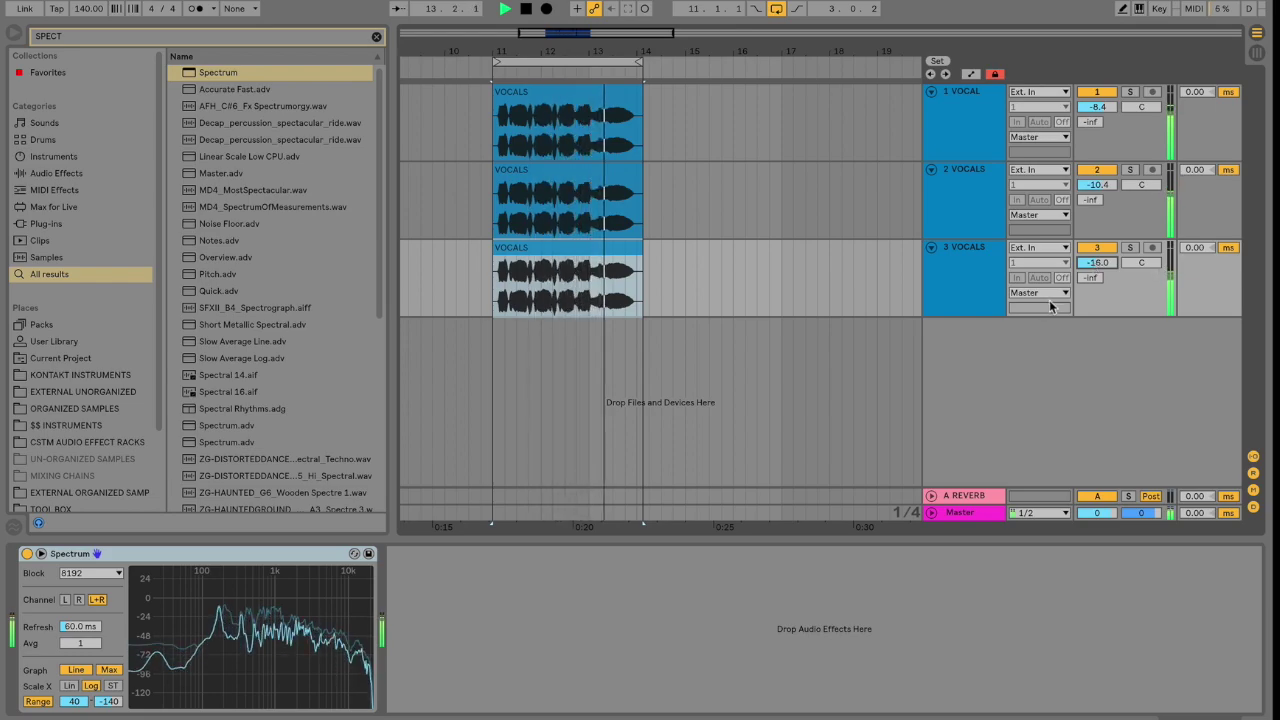
click(1094, 248)
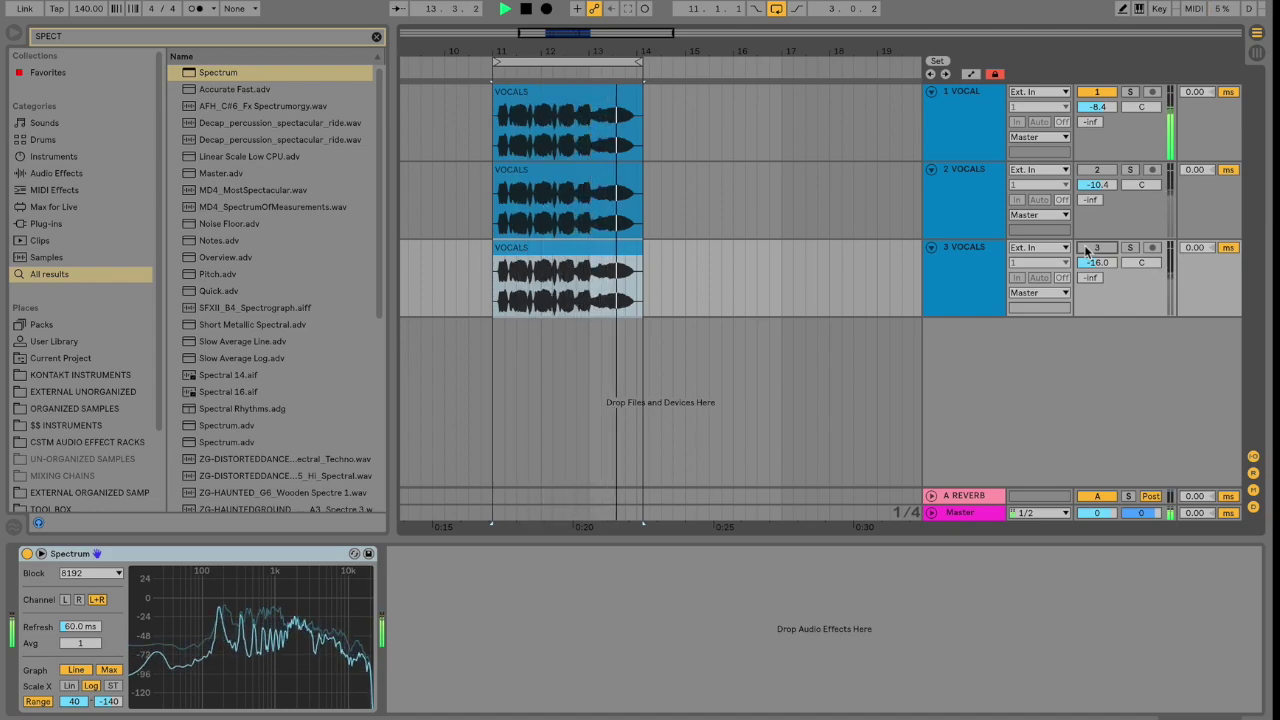
click(1094, 248)
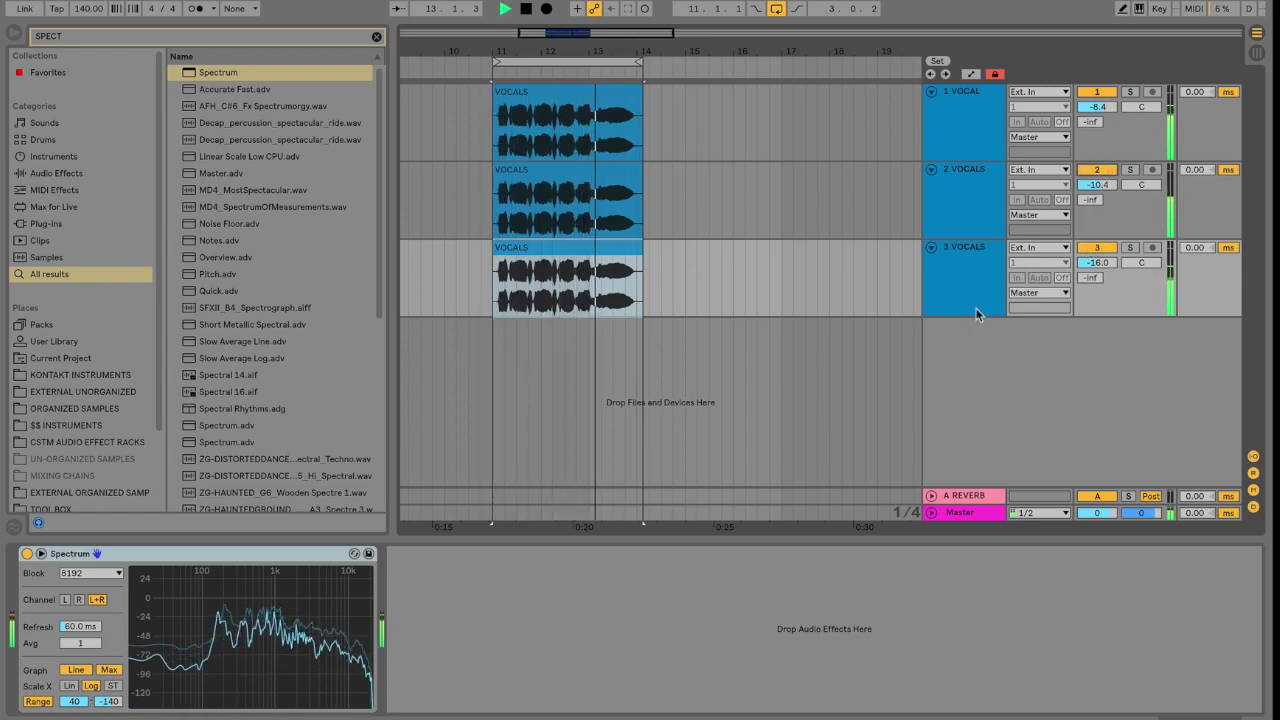
key(space)
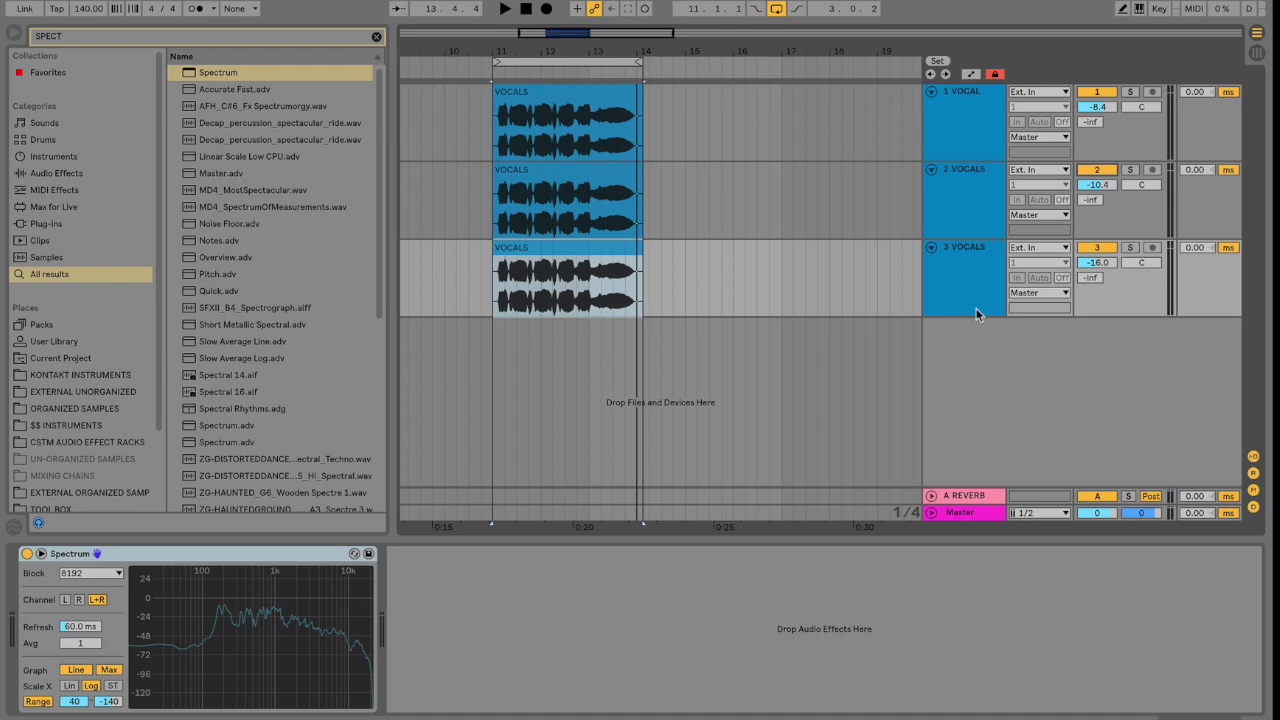
Step: Add EQ Eight to the 2 VOCALS track, placed before the Spectrum analyser
key(ctrl+f)
text(EQ)
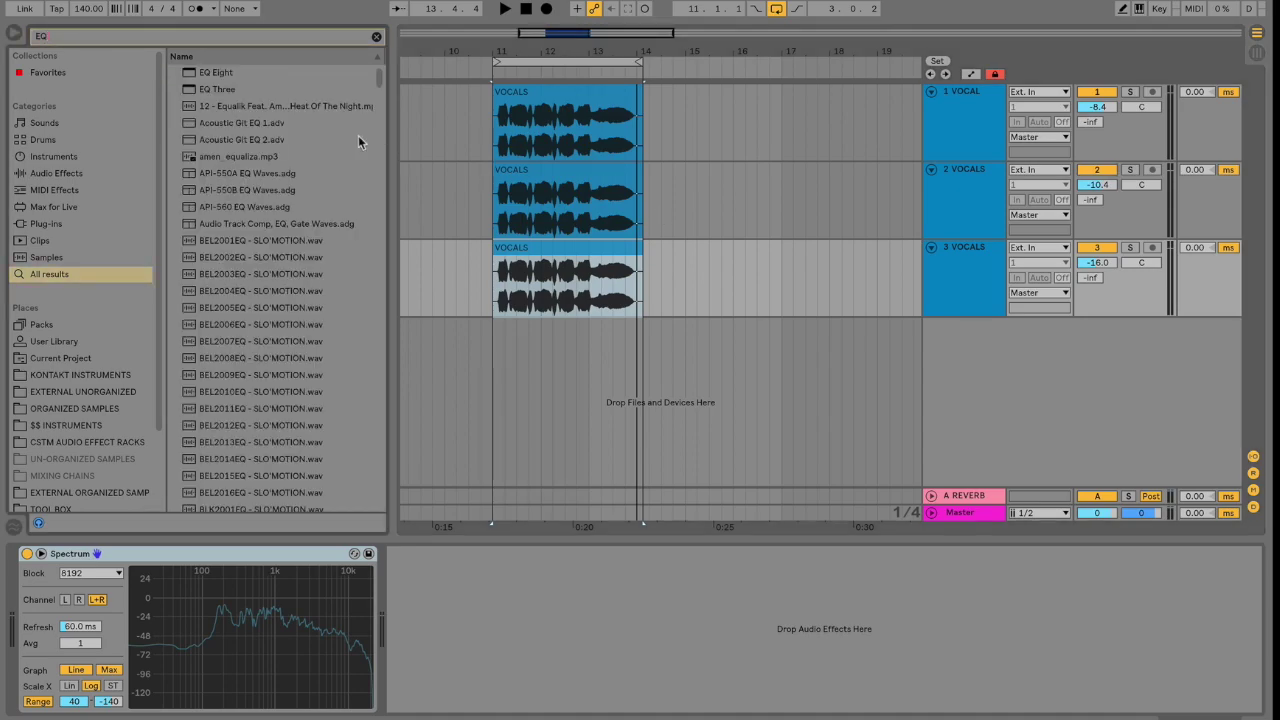
drag(205, 75, 560, 210)
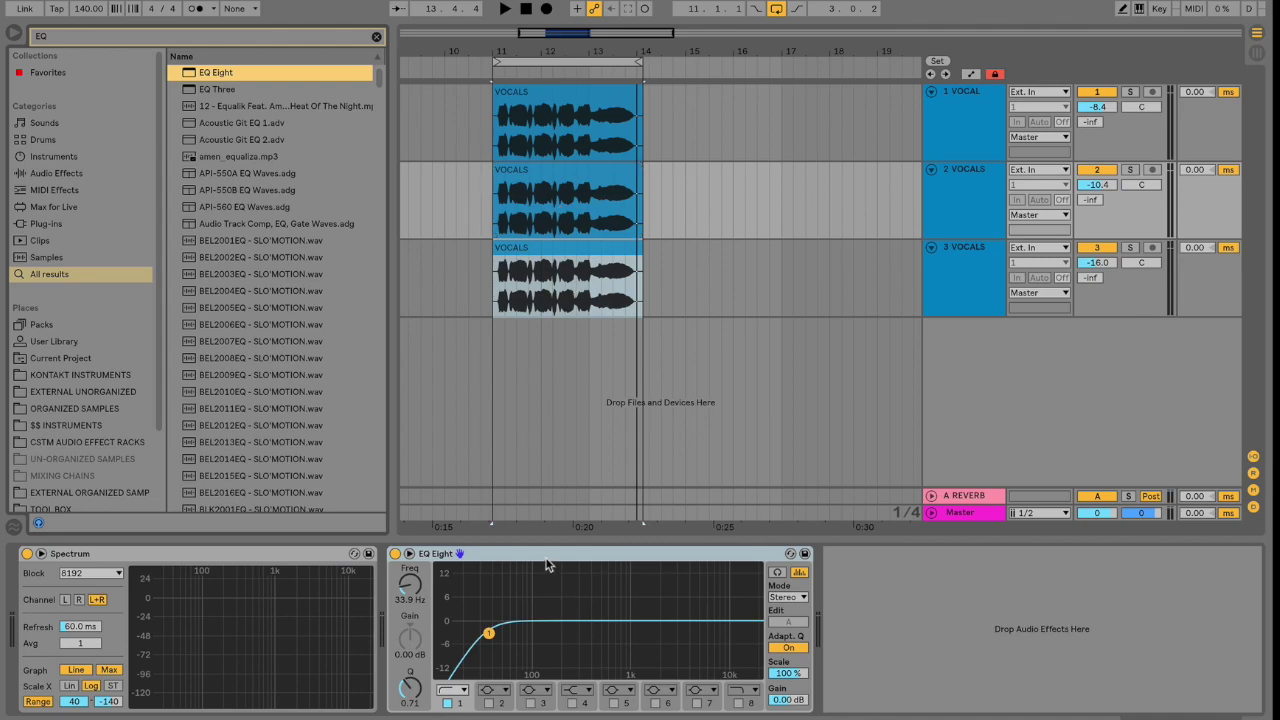
drag(548, 556, 42, 547)
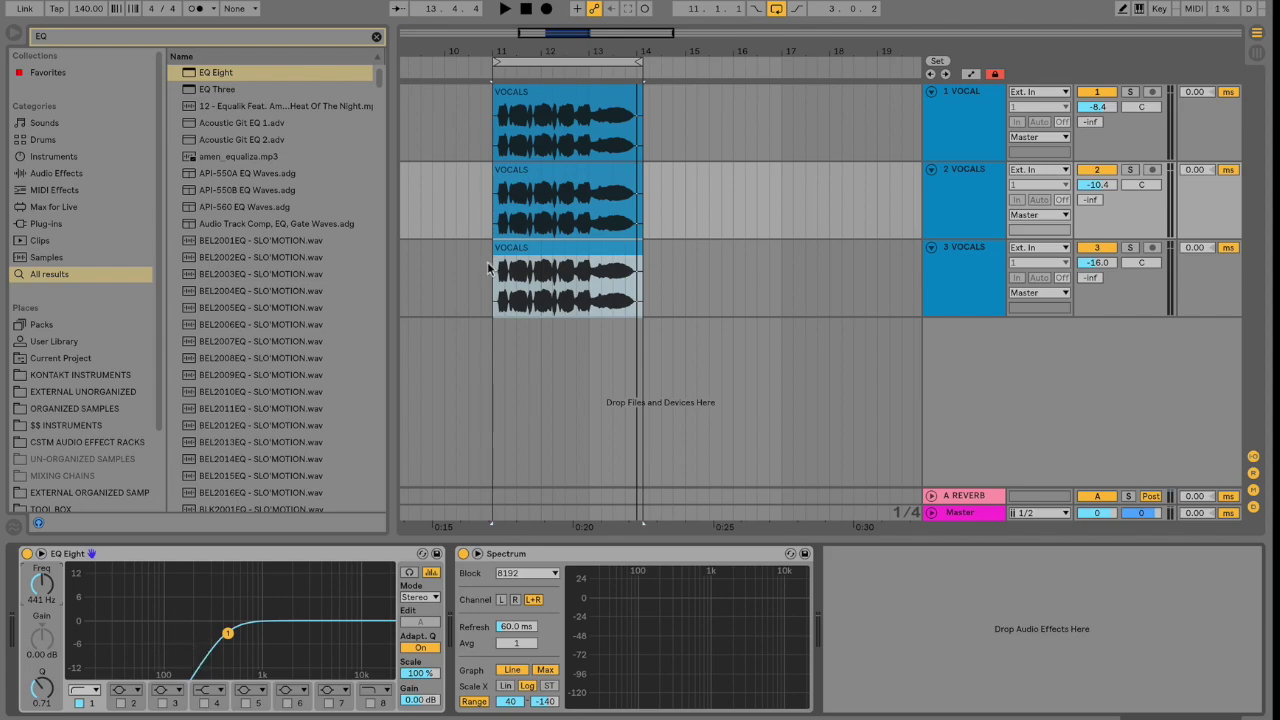
Step: Enable EQ band 4 on the 2 VOCALS track at 1.38 kHz with a slight boost
click(553, 95)
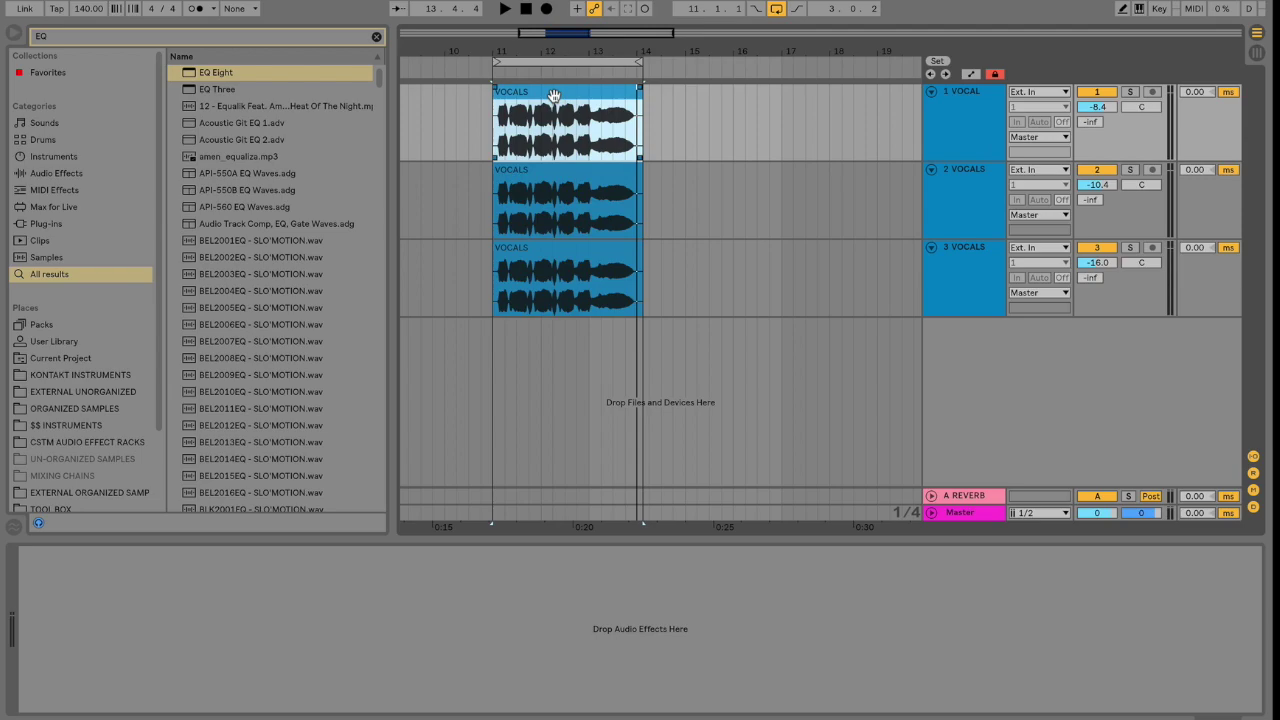
click(566, 254)
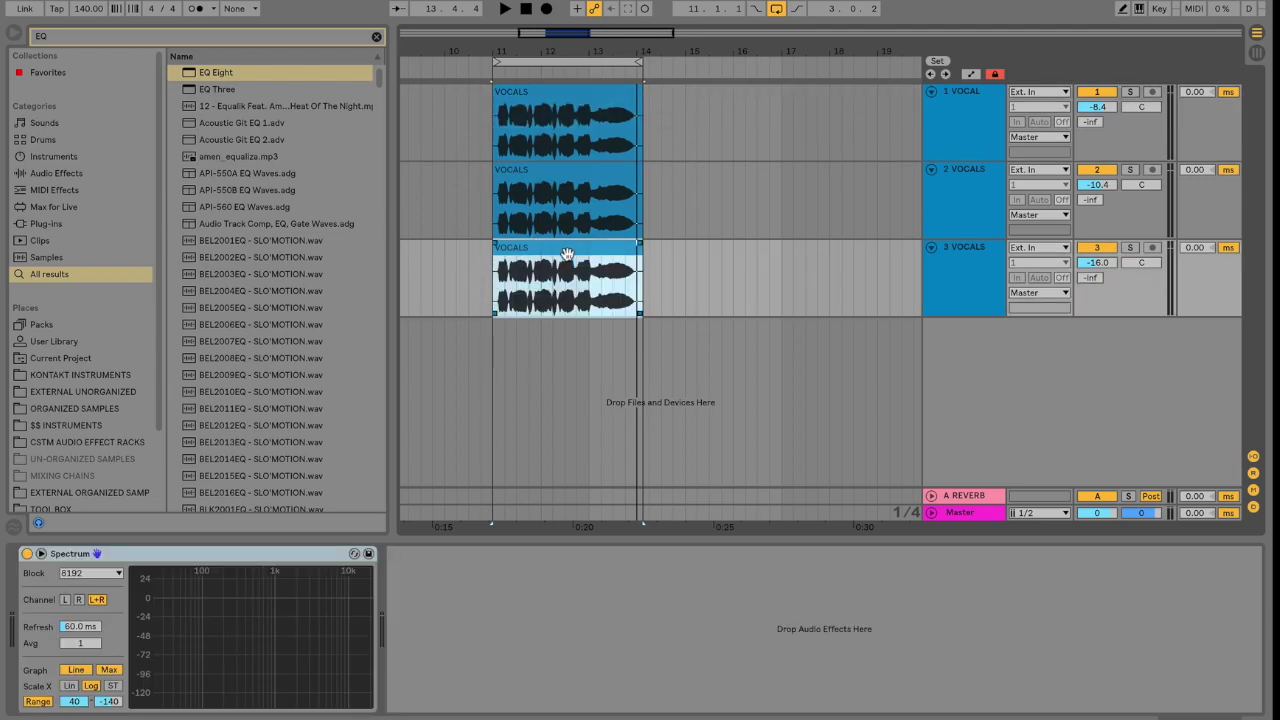
click(970, 198)
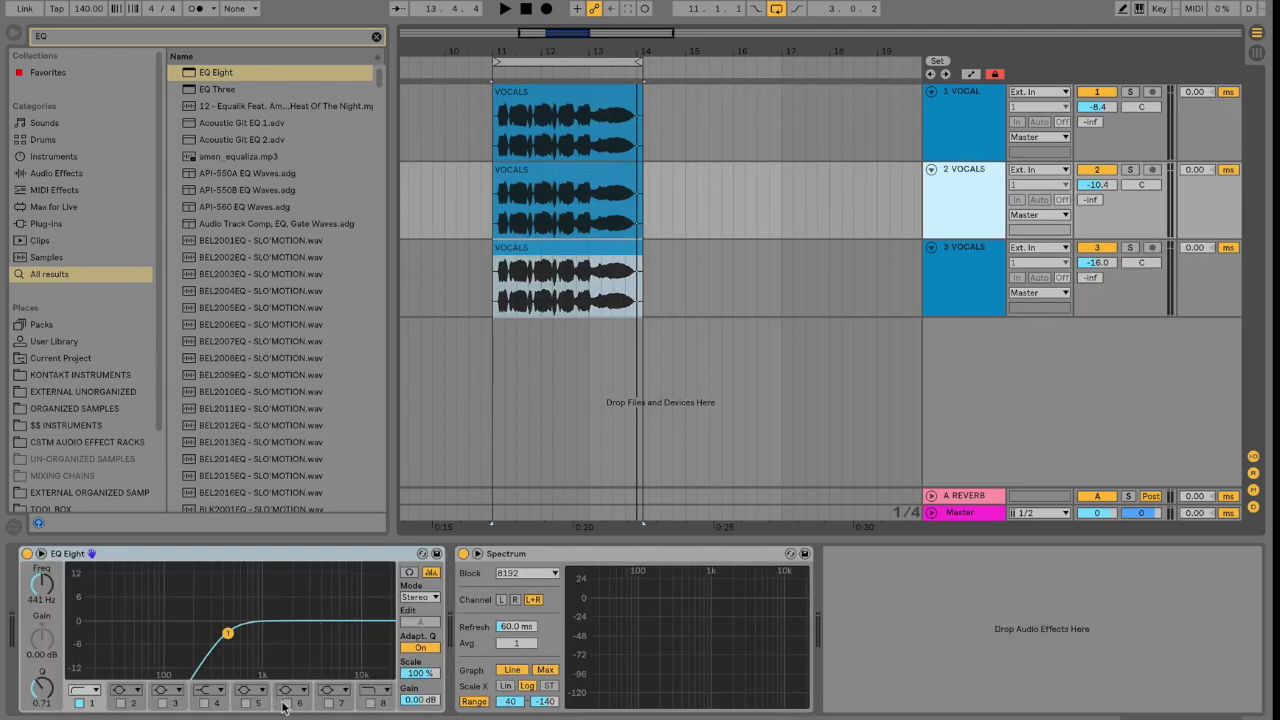
click(207, 708)
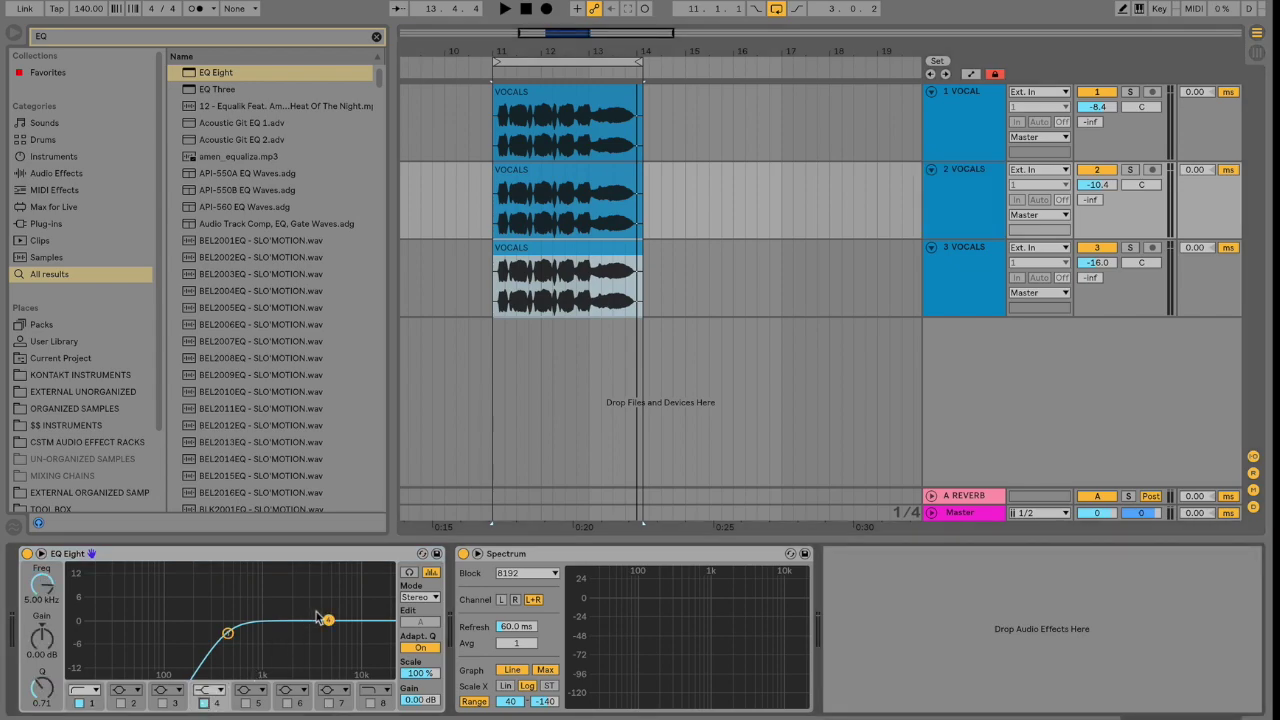
drag(301, 617, 274, 614)
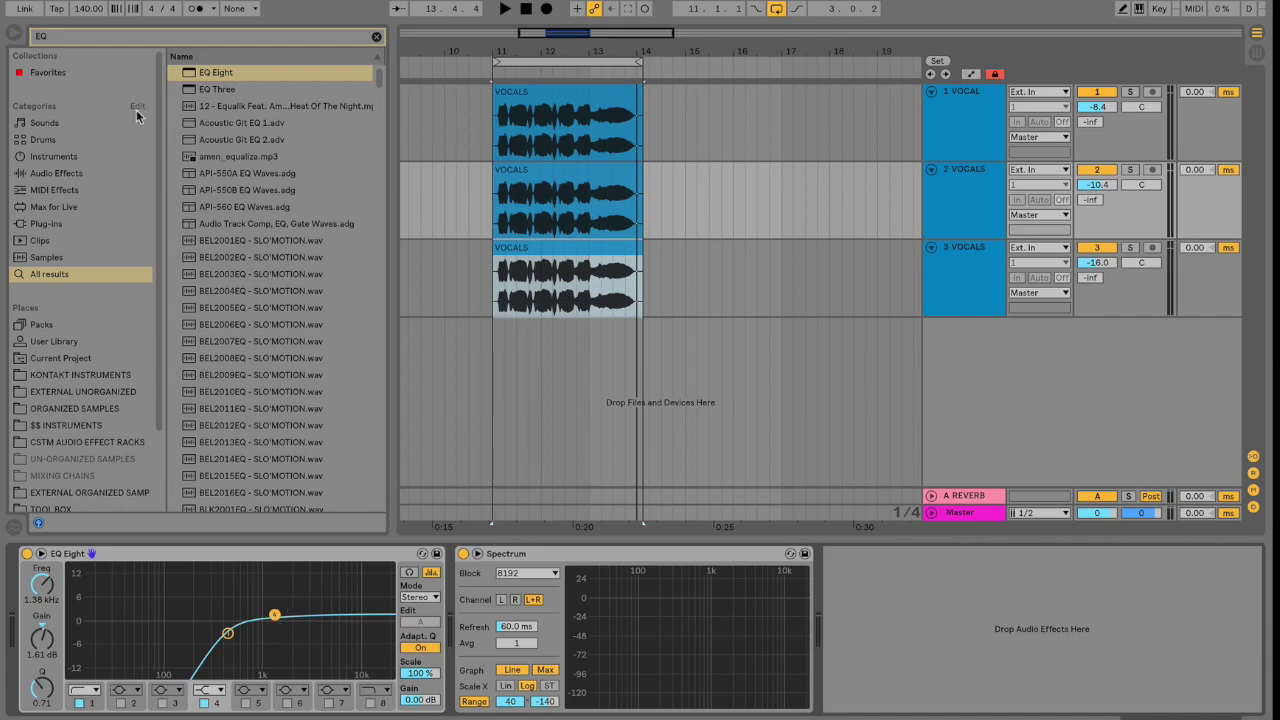
Step: Add EQ Eight before Spectrum on the third VOCALS track and dip band 4 -2.85 dB at 2.55 kHz
drag(218, 76, 884, 264)
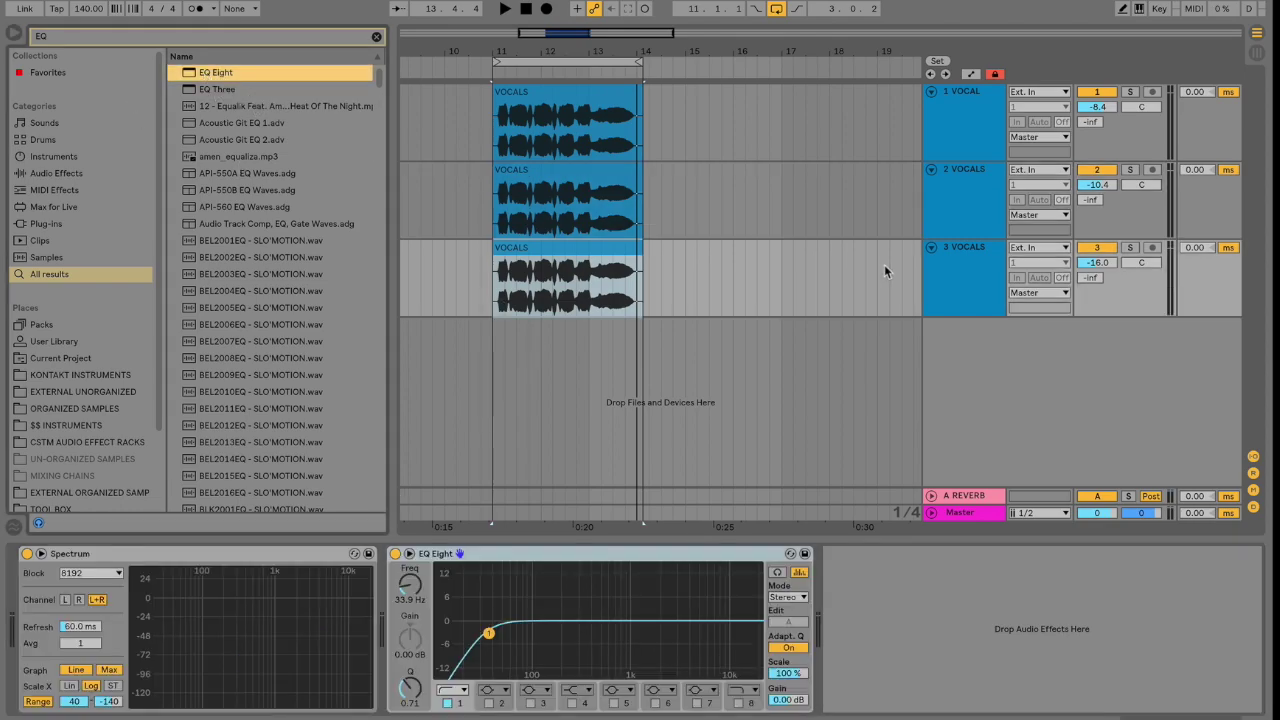
drag(477, 555, 57, 626)
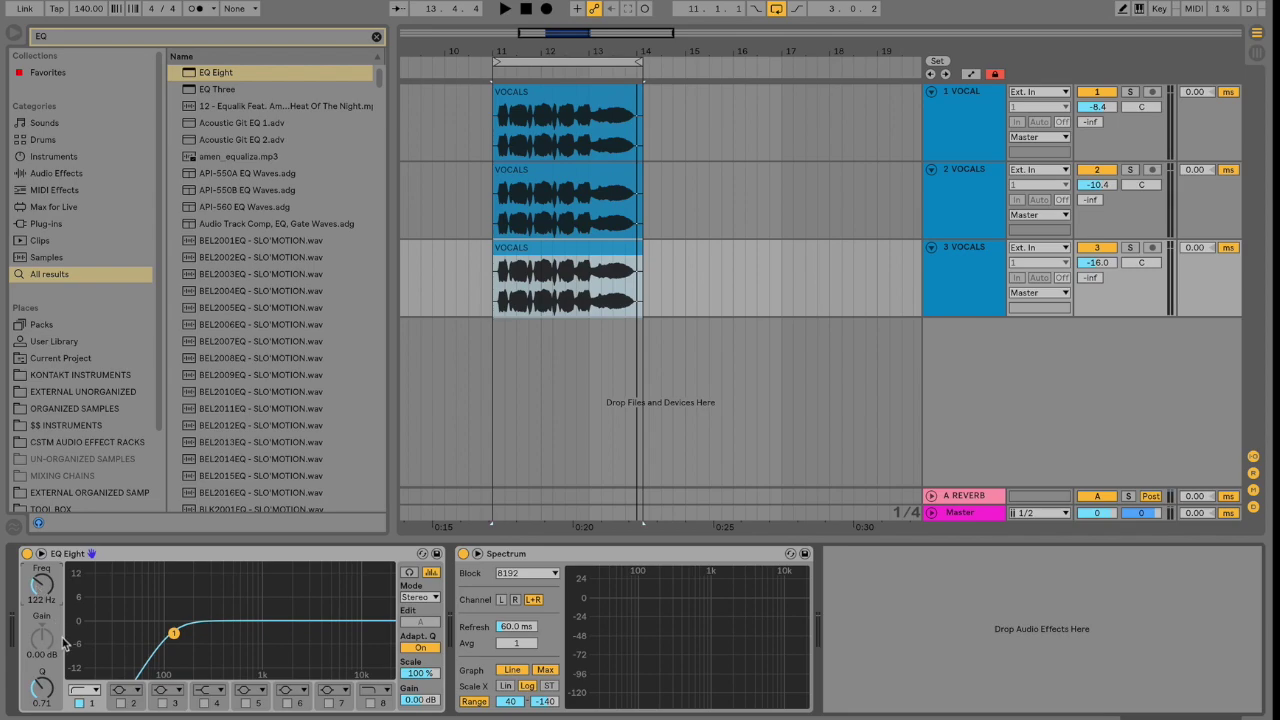
click(204, 703)
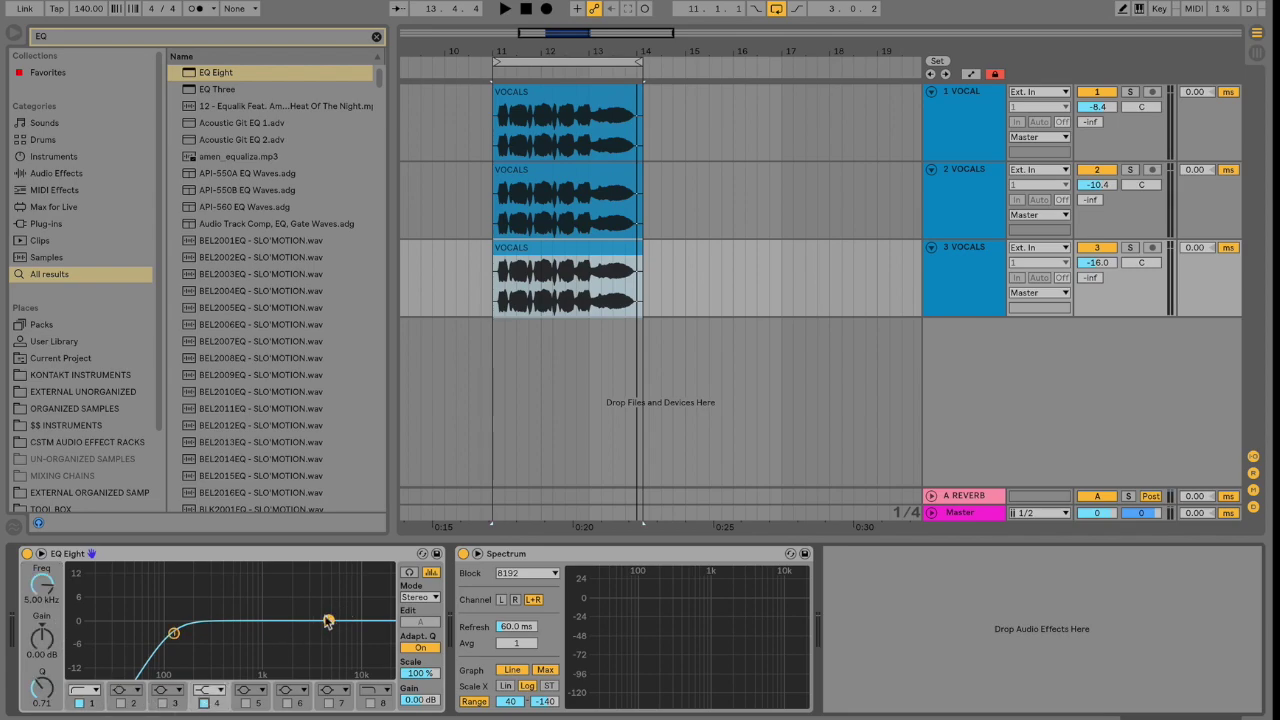
drag(328, 621, 300, 631)
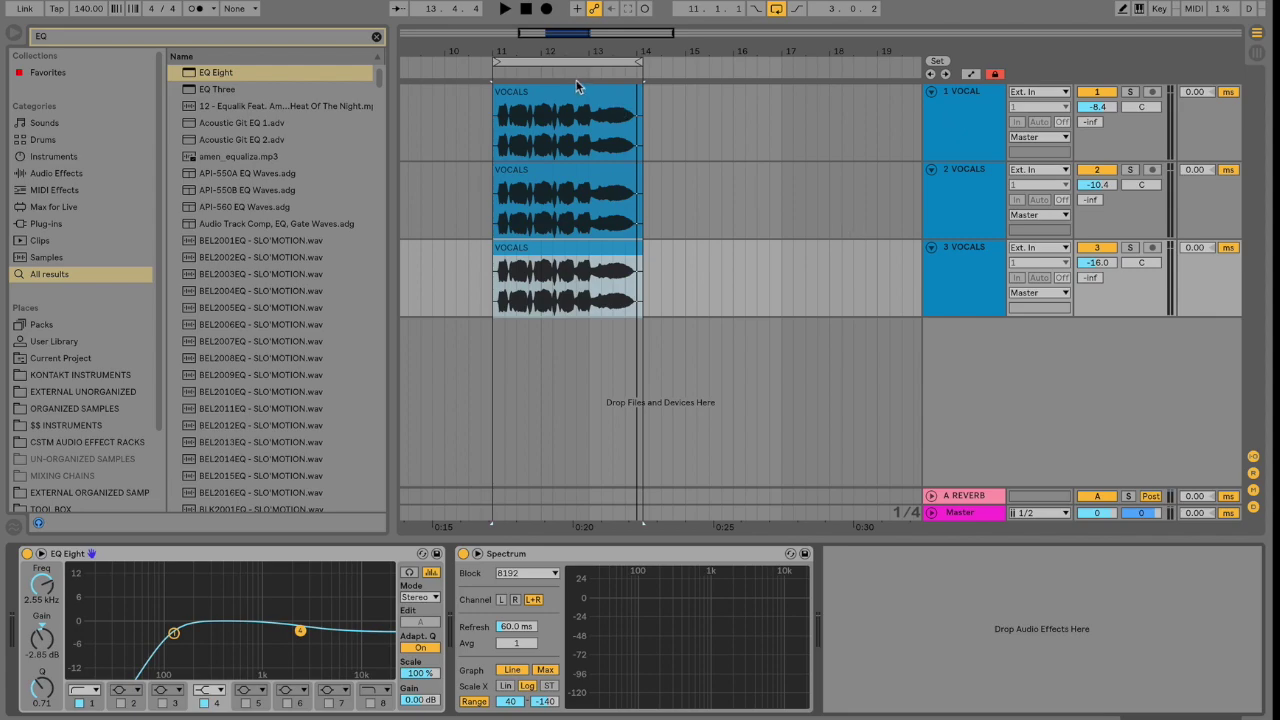
key(space)
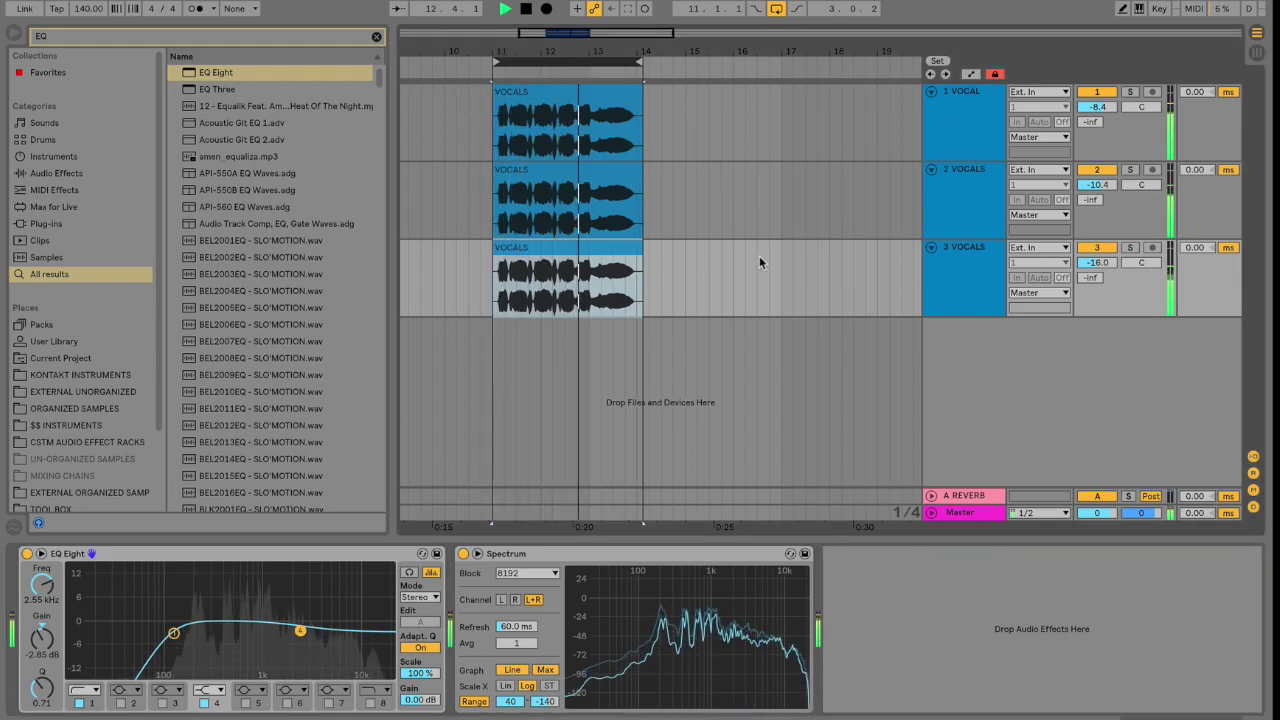
key(space)
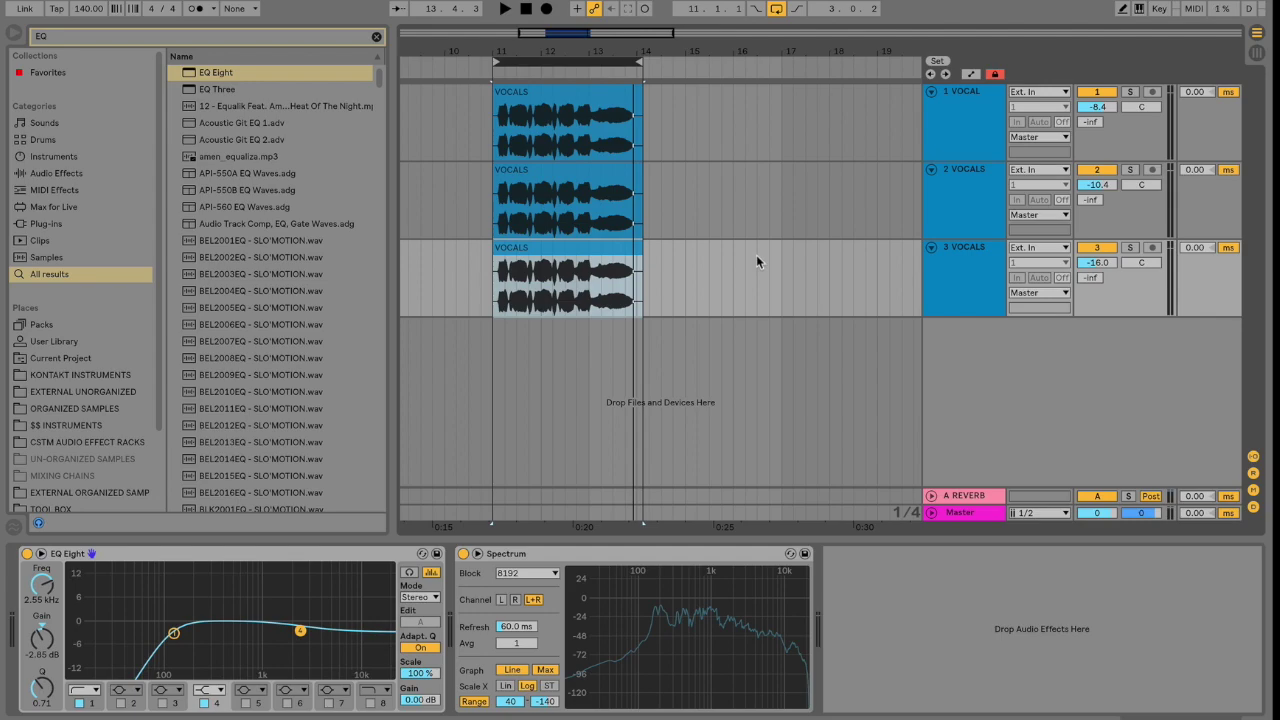
Step: Rename the second vocal track HIGH and the first vocal track MAIN
click(967, 222)
key(ctrl+r)
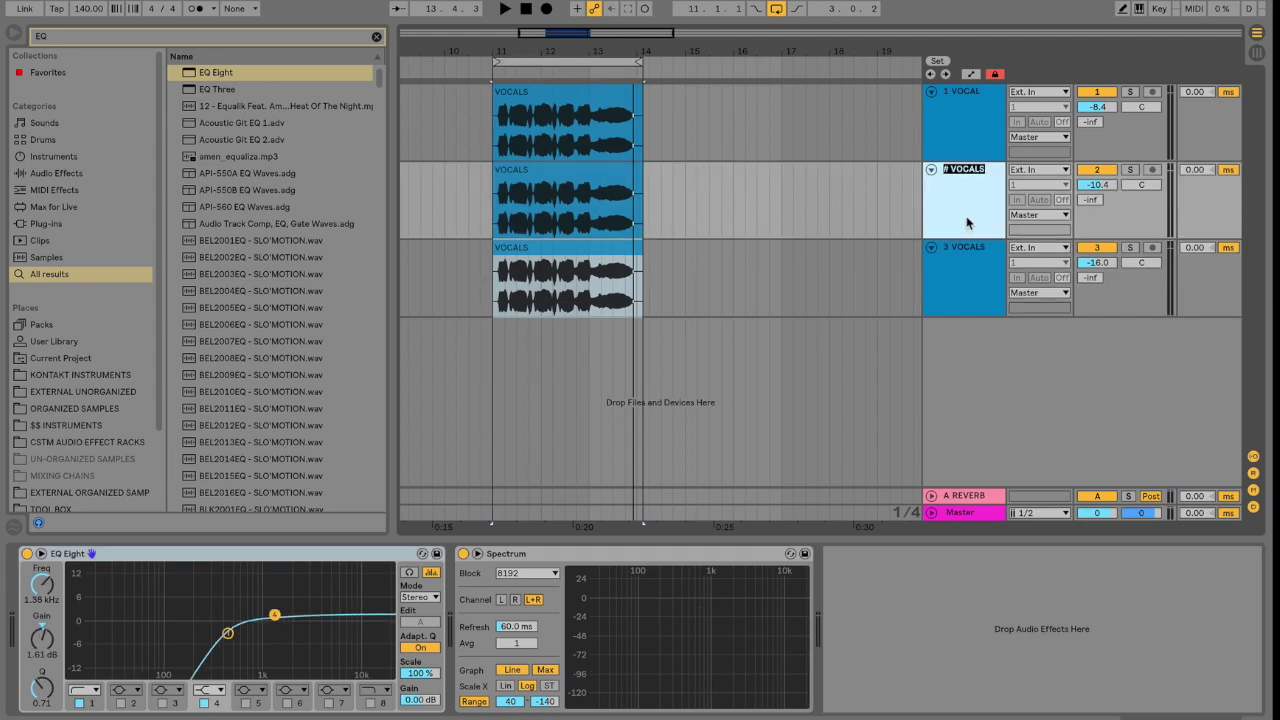
text(HIGH)
key(Tab)
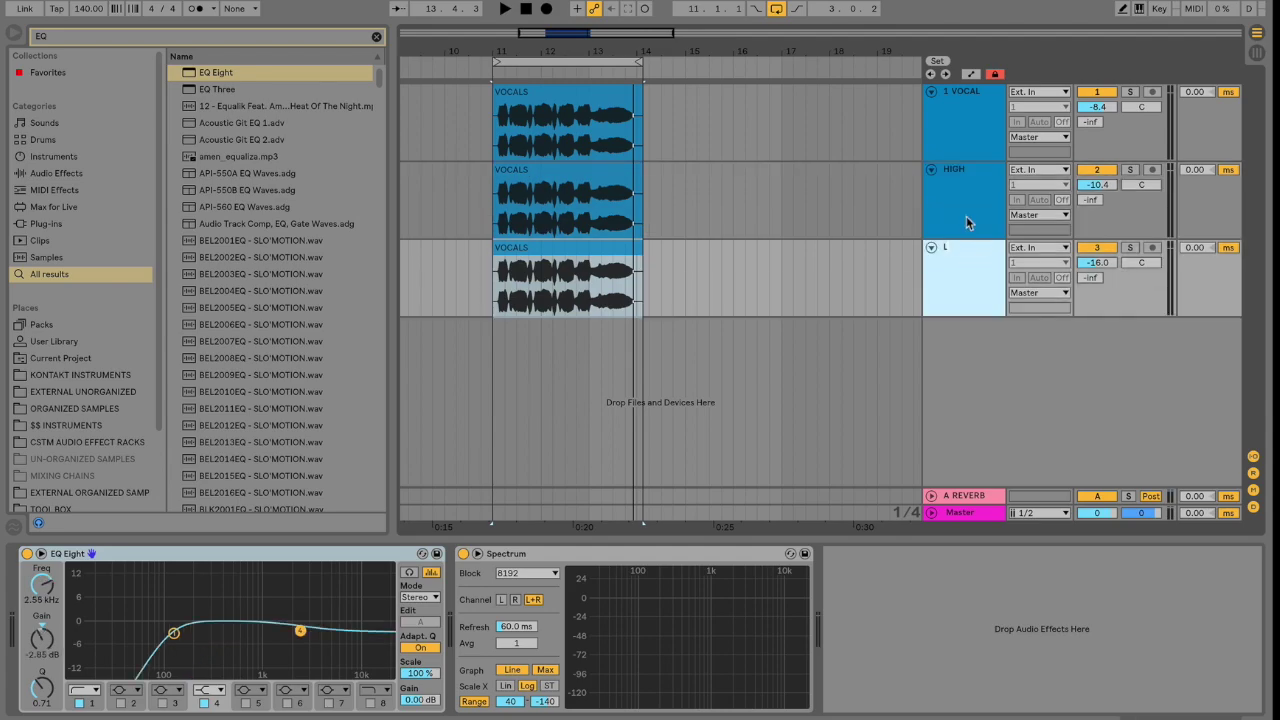
key(Up)
key(Up)
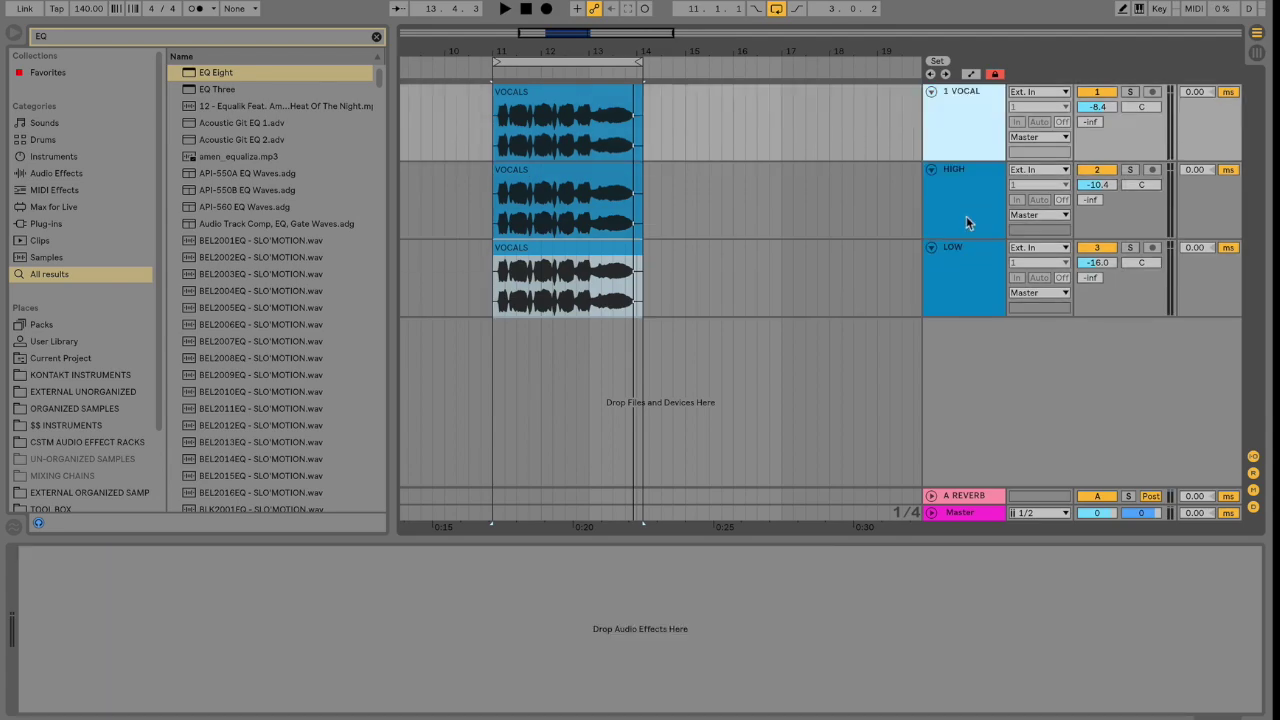
key(ctrl+r)
text(MAIN)
key(Return)
Step: Make two copies of MAIN at the bottom, panned 37L and 38R
key(ctrl+d)
drag(955, 200, 955, 385)
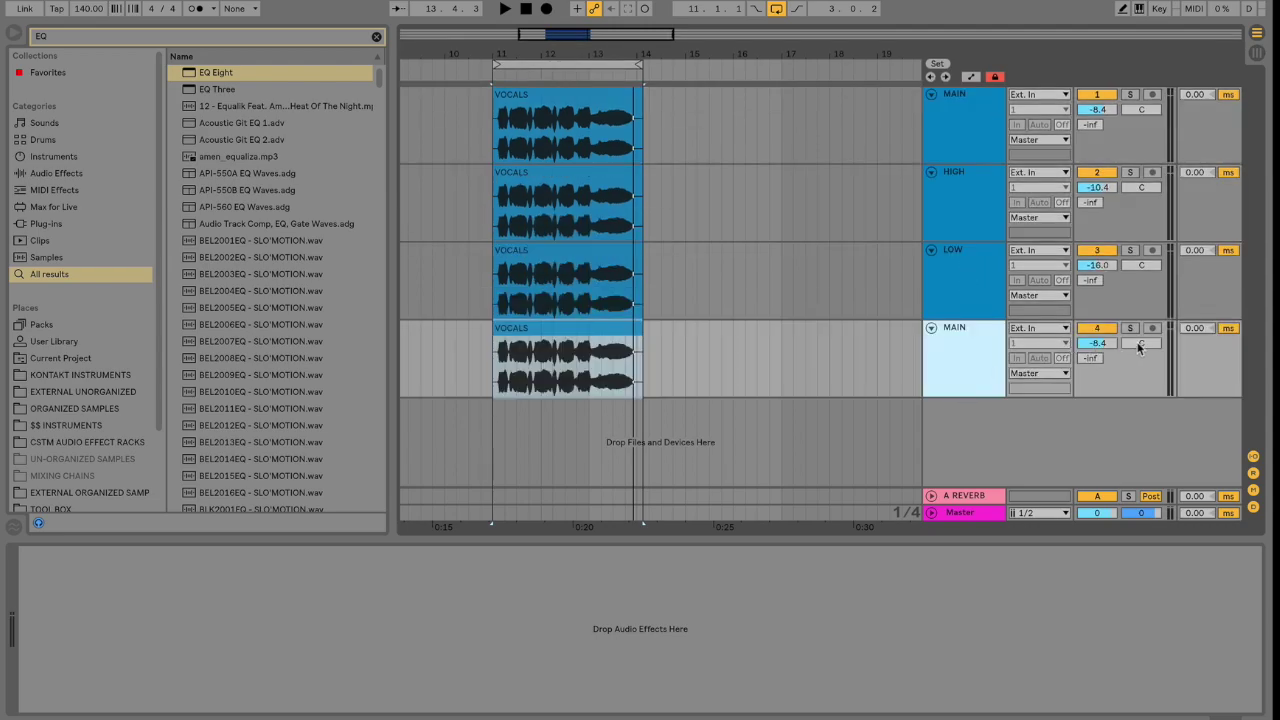
drag(1138, 345, 1138, 351)
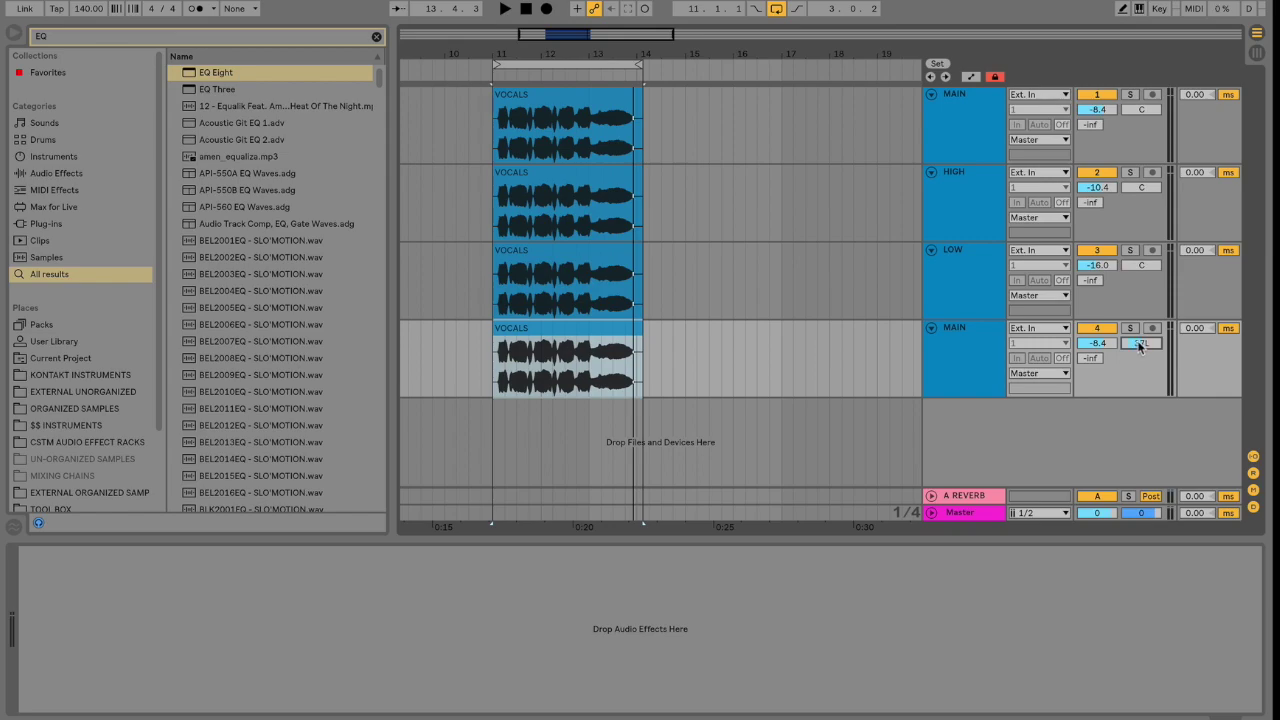
click(958, 362)
key(ctrl+d)
click(1152, 425)
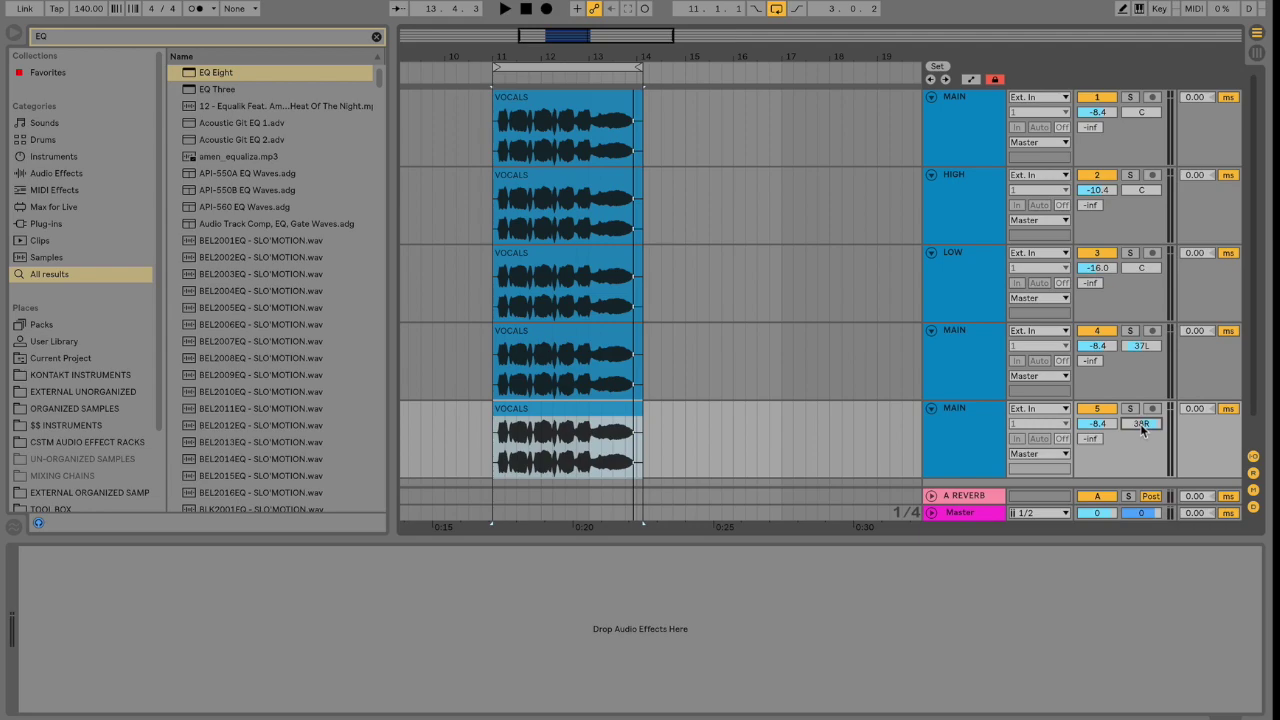
key(space)
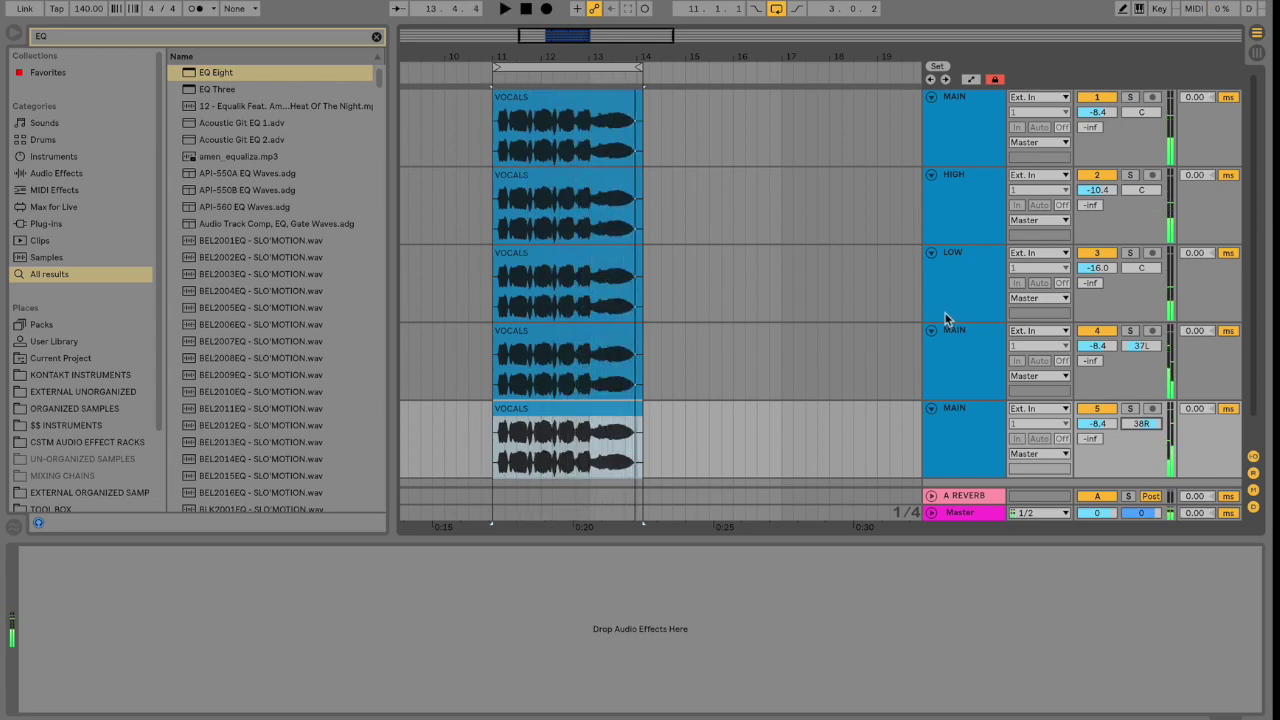
Step: Set both MAIN copies to -10.2 dB volume while listening back
click(962, 358)
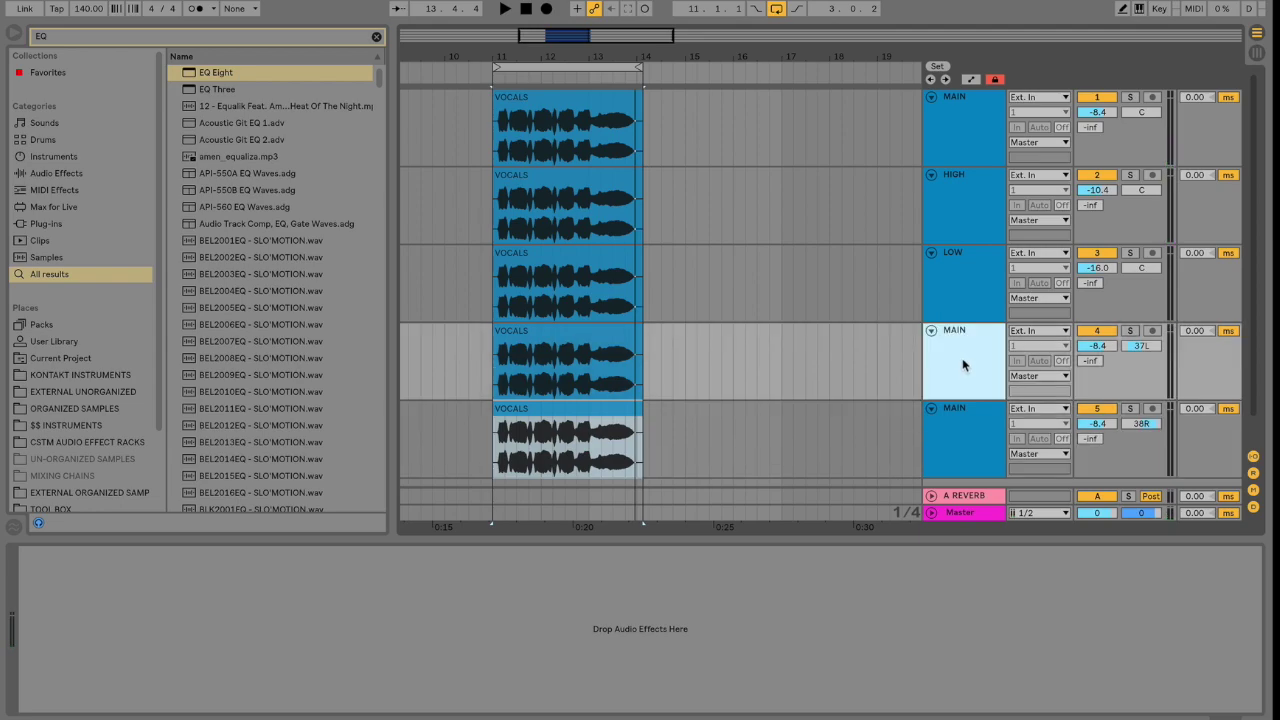
shift+click(962, 423)
drag(1110, 350, 1110, 420)
key(space)
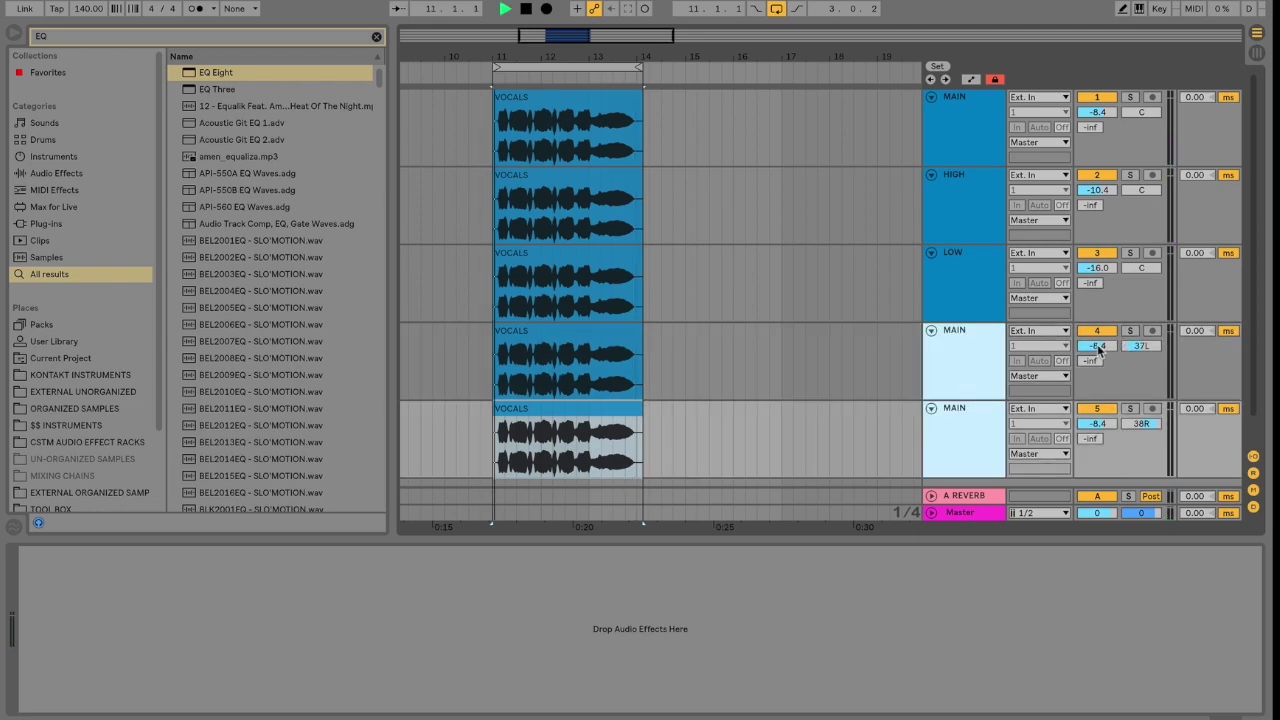
drag(1097, 345, 1097, 315)
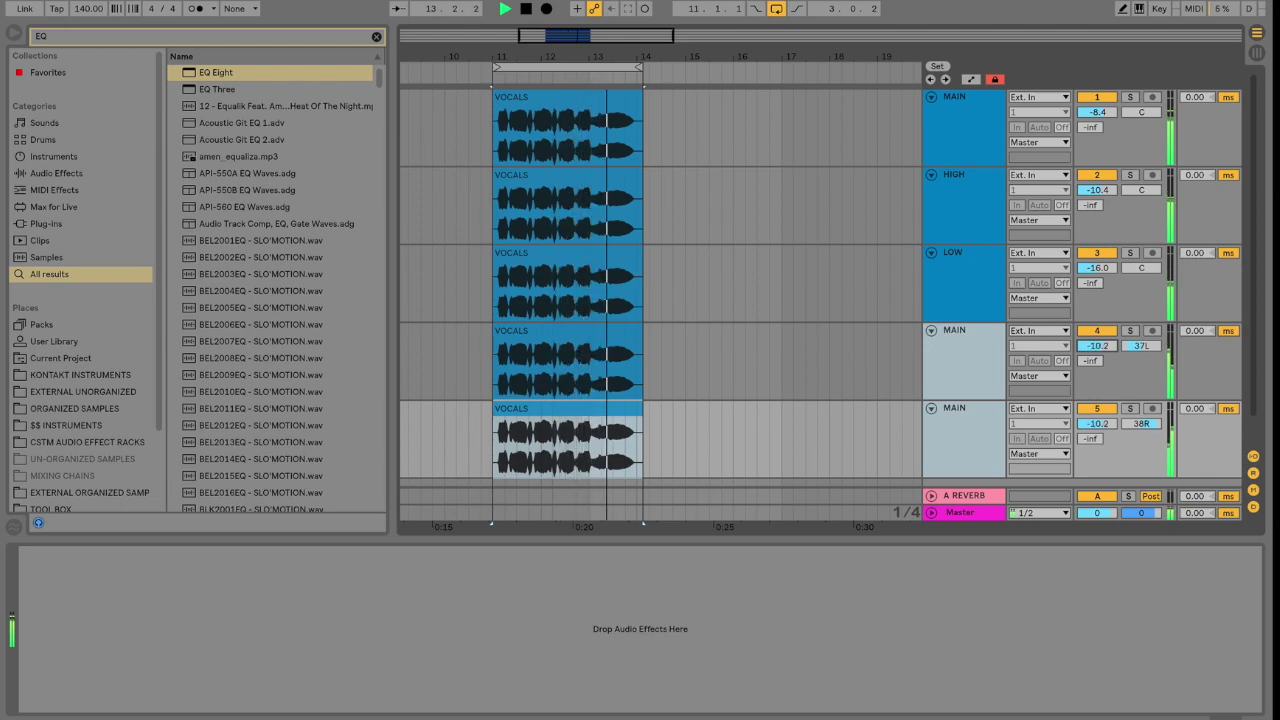
click(948, 382)
key(space)
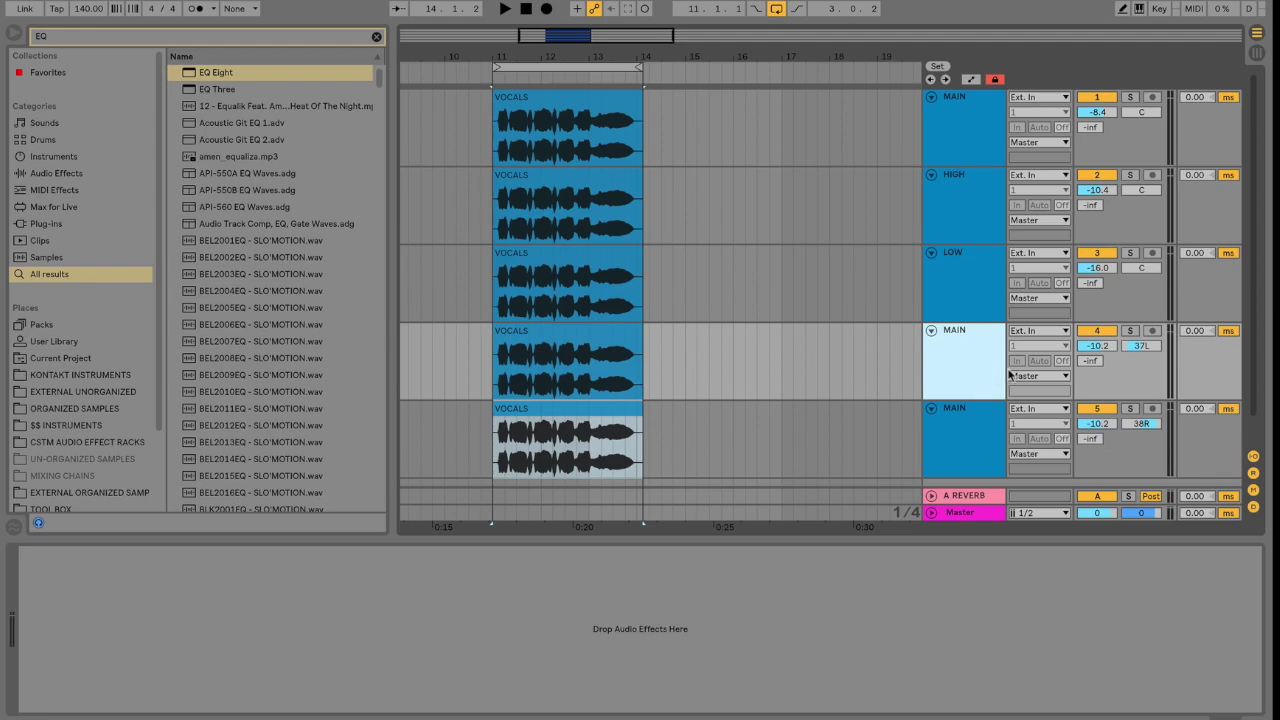
Step: Show the Track Delay controls and set the copies' delays to 7.00 ms and -9.00 ms
click(1253, 510)
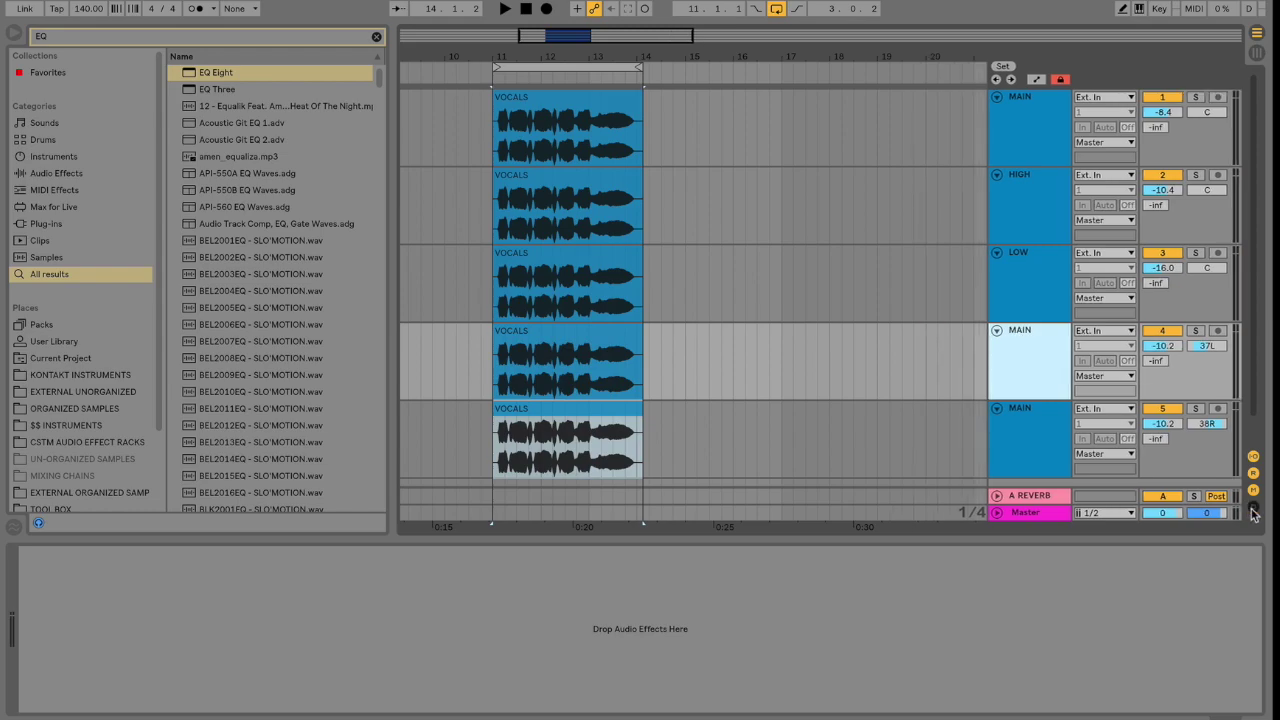
click(1253, 510)
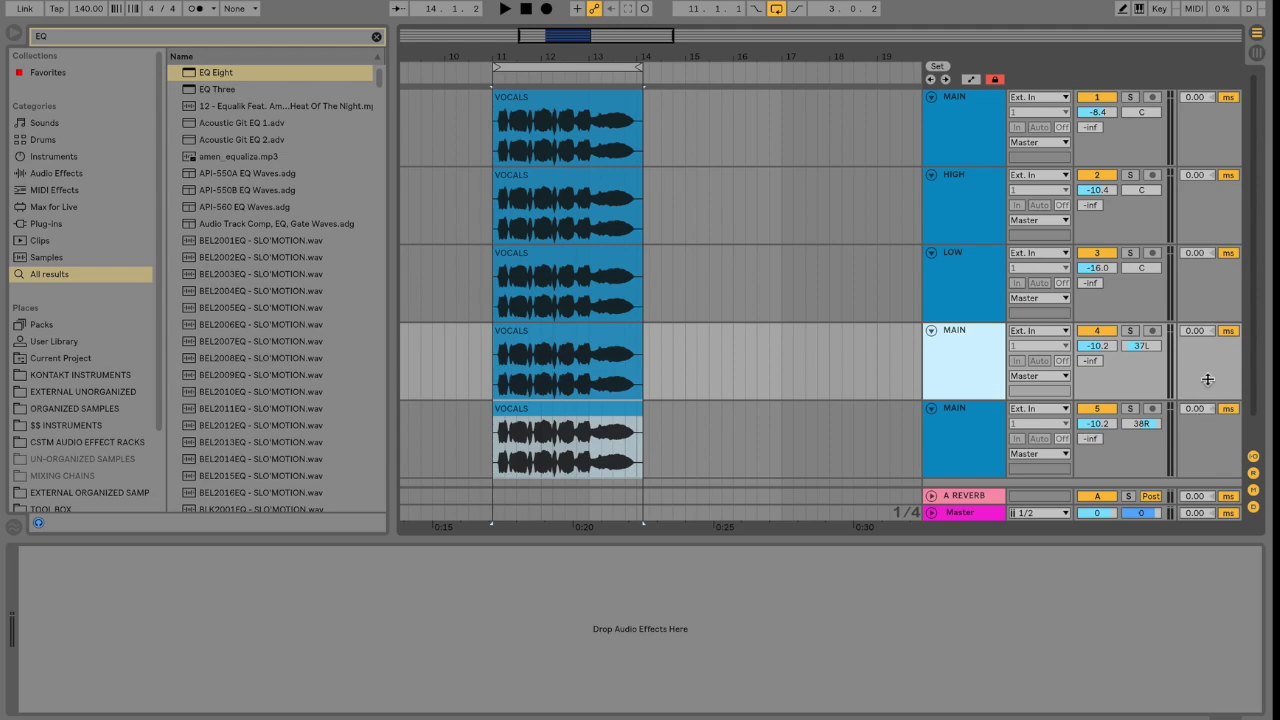
drag(1195, 331, 1195, 325)
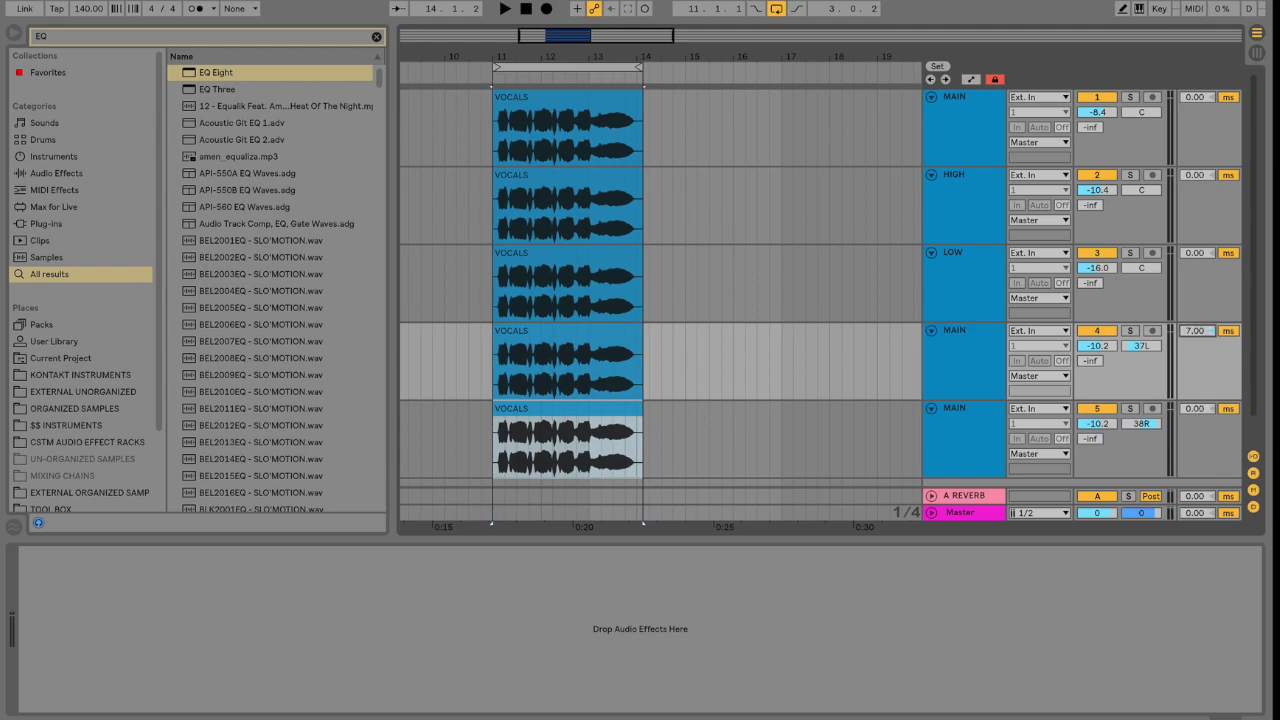
drag(1195, 409, 1195, 418)
Step: Rename the two doubles RIGHT and LEFT
click(958, 430)
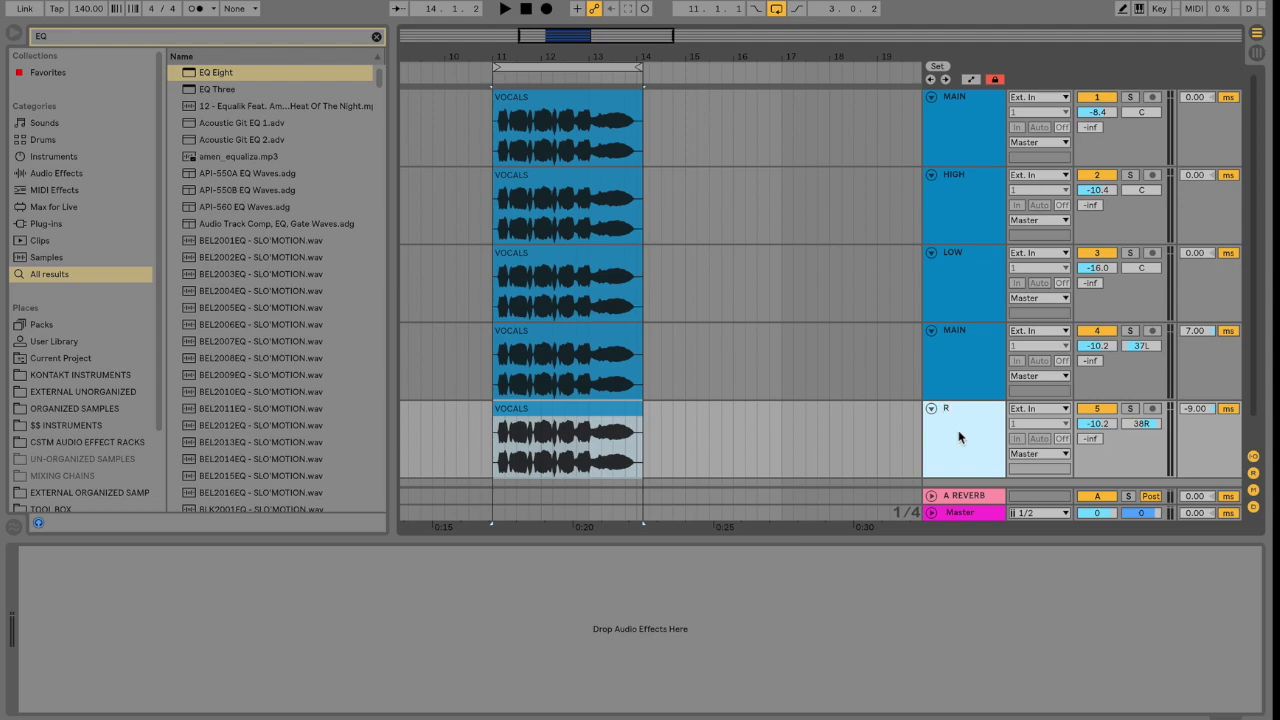
key(shift+Tab)
text(LE)
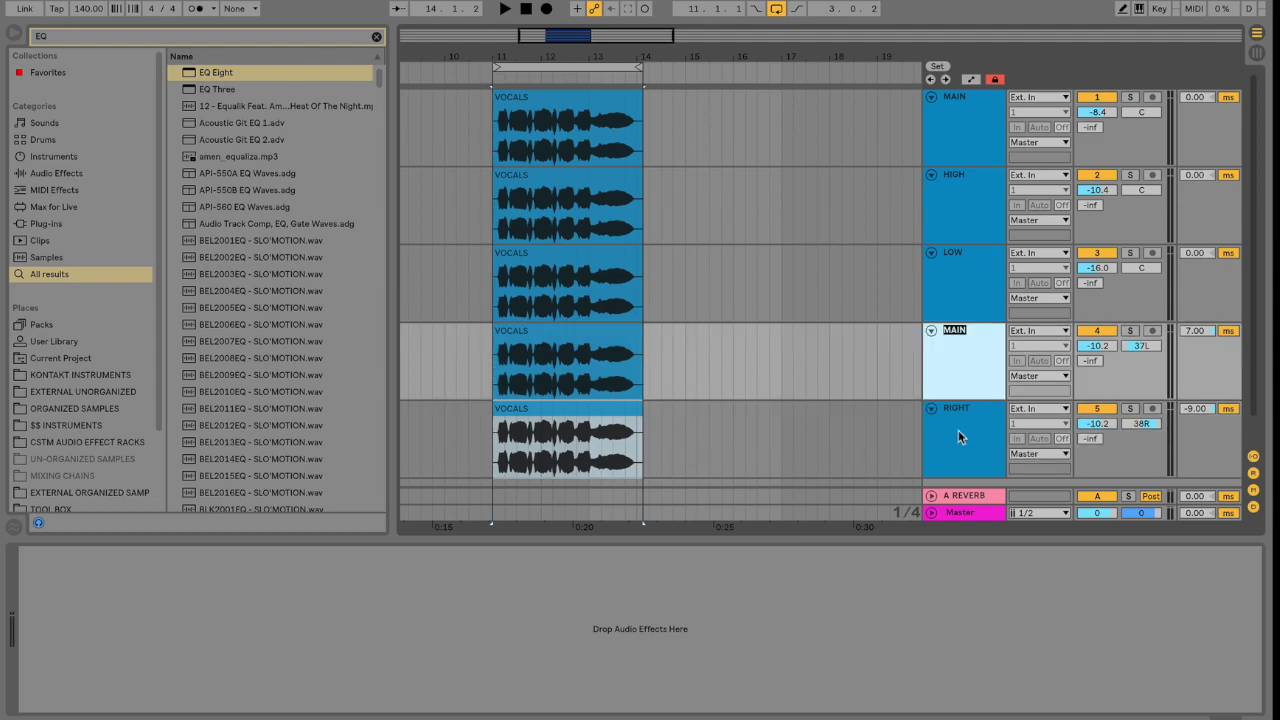
text(FT)
key(Return)
Step: Tune the track delays by ear, ending at 16 ms on LEFT and -25 ms on RIGHT
key(space)
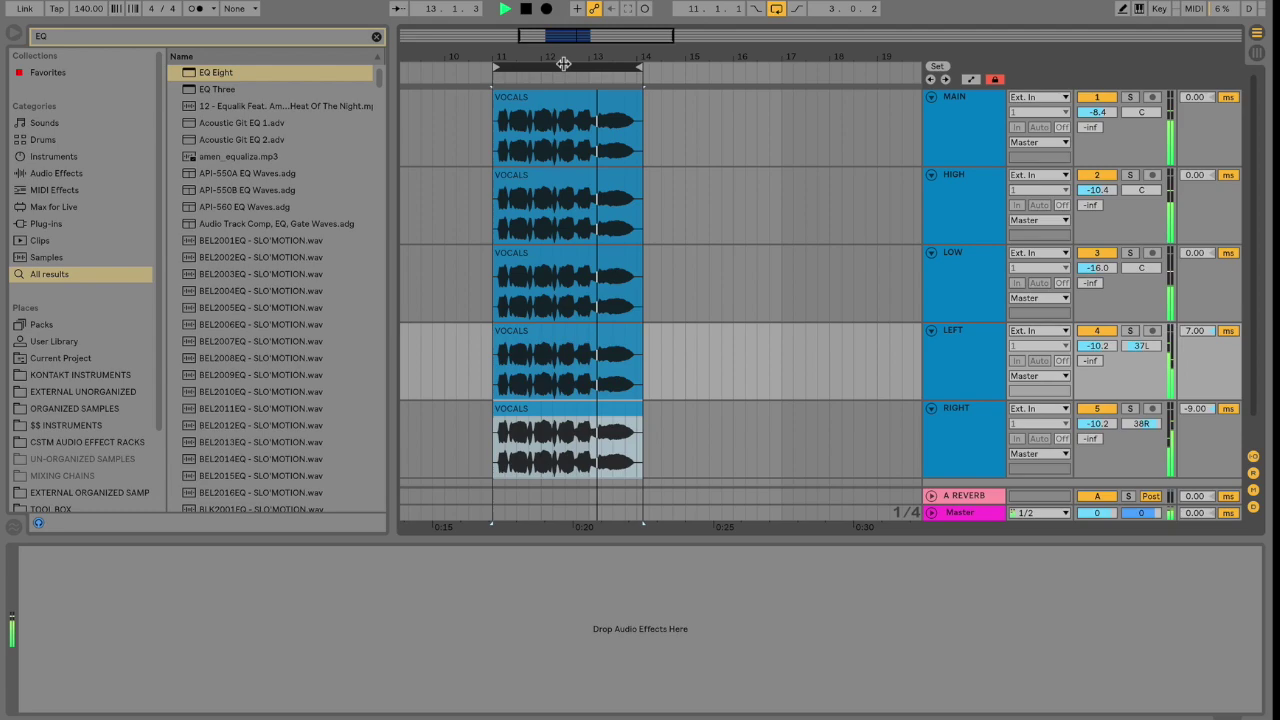
key(space)
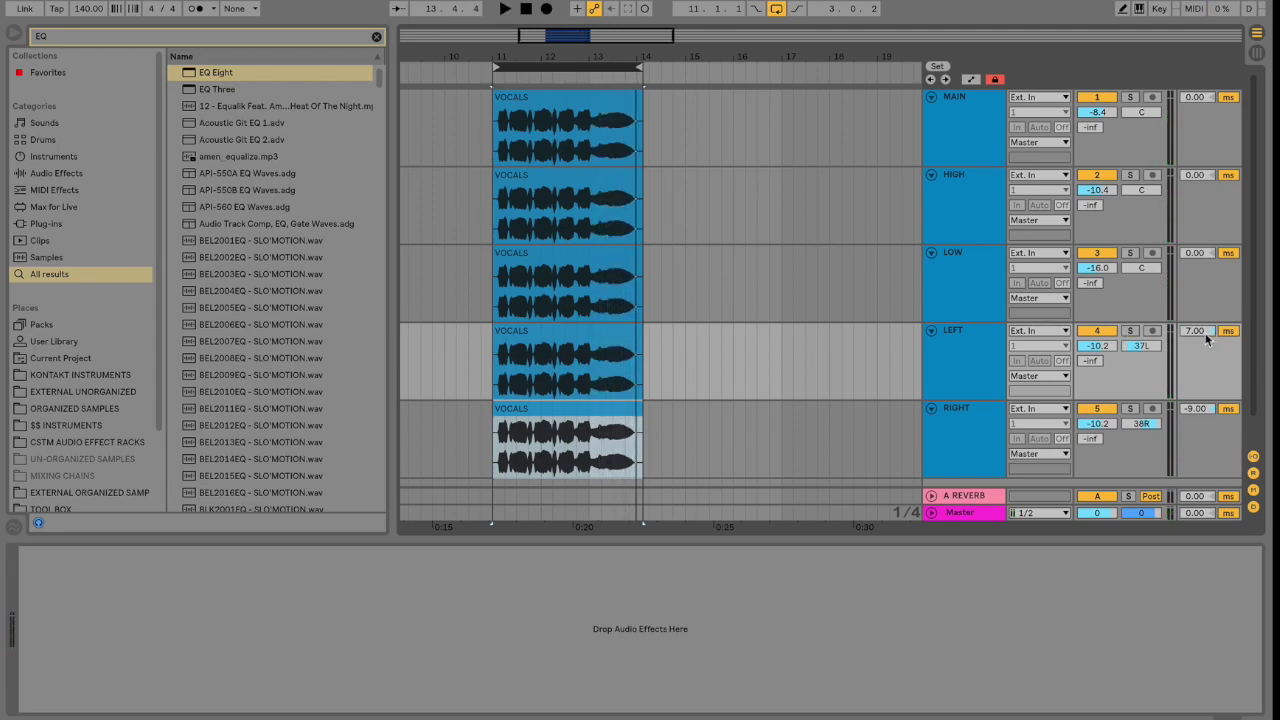
drag(1207, 340, 1207, 360)
key(space)
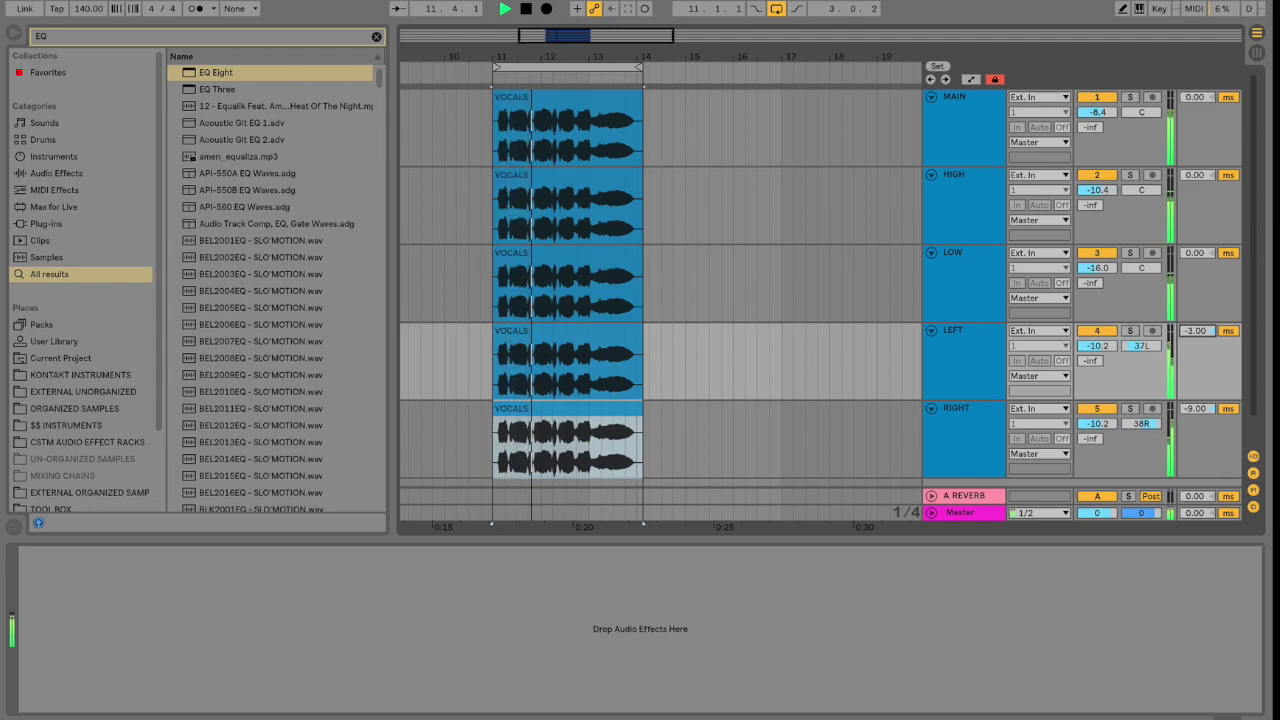
drag(1197, 331, 1197, 317)
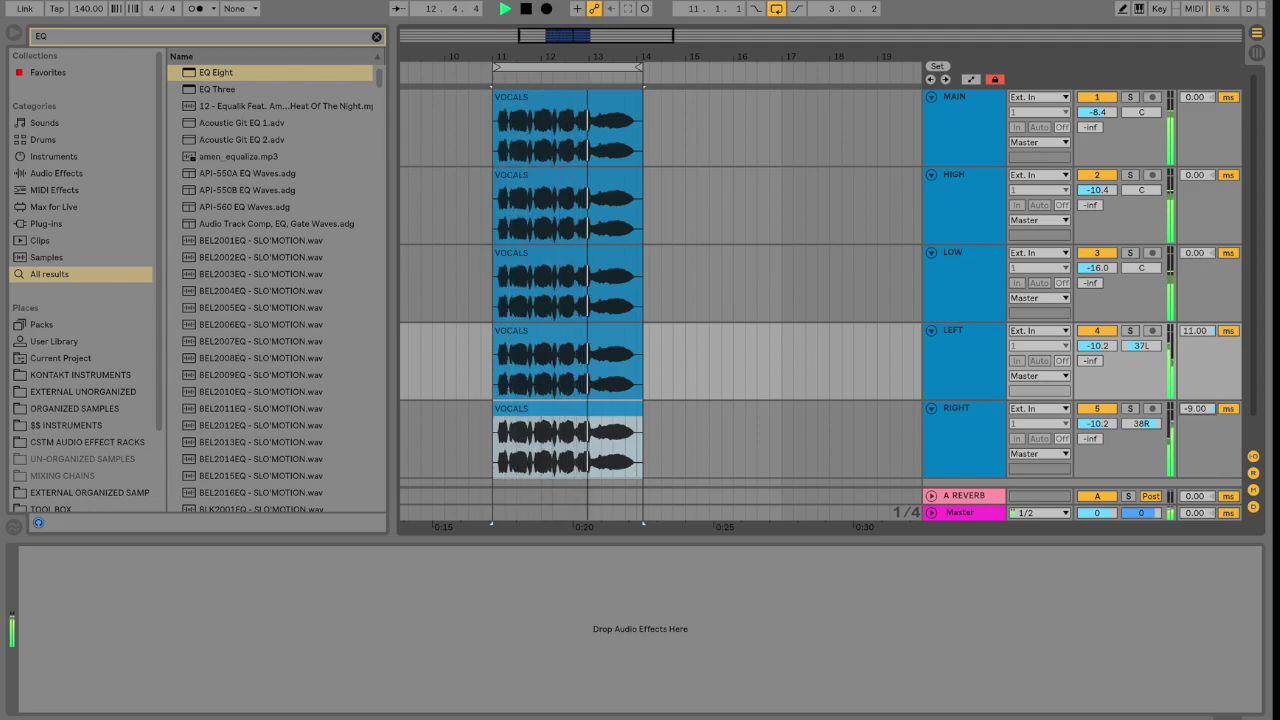
drag(1195, 408, 1195, 416)
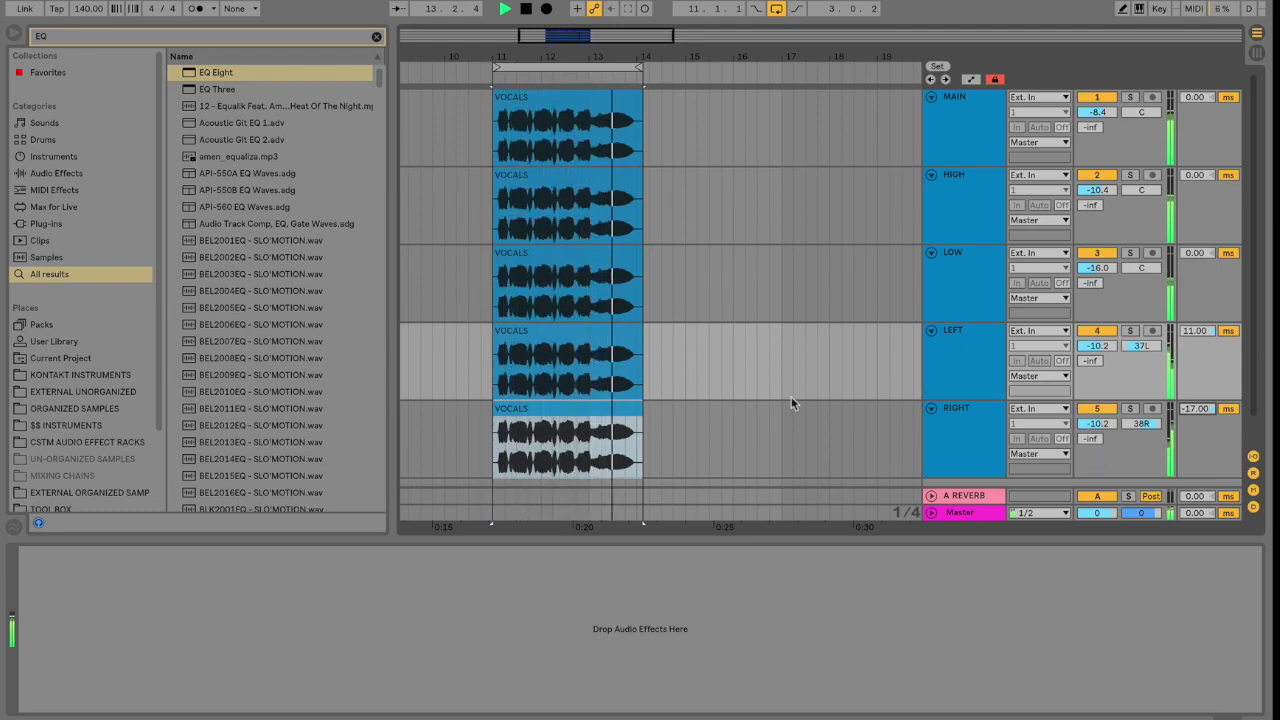
key(space)
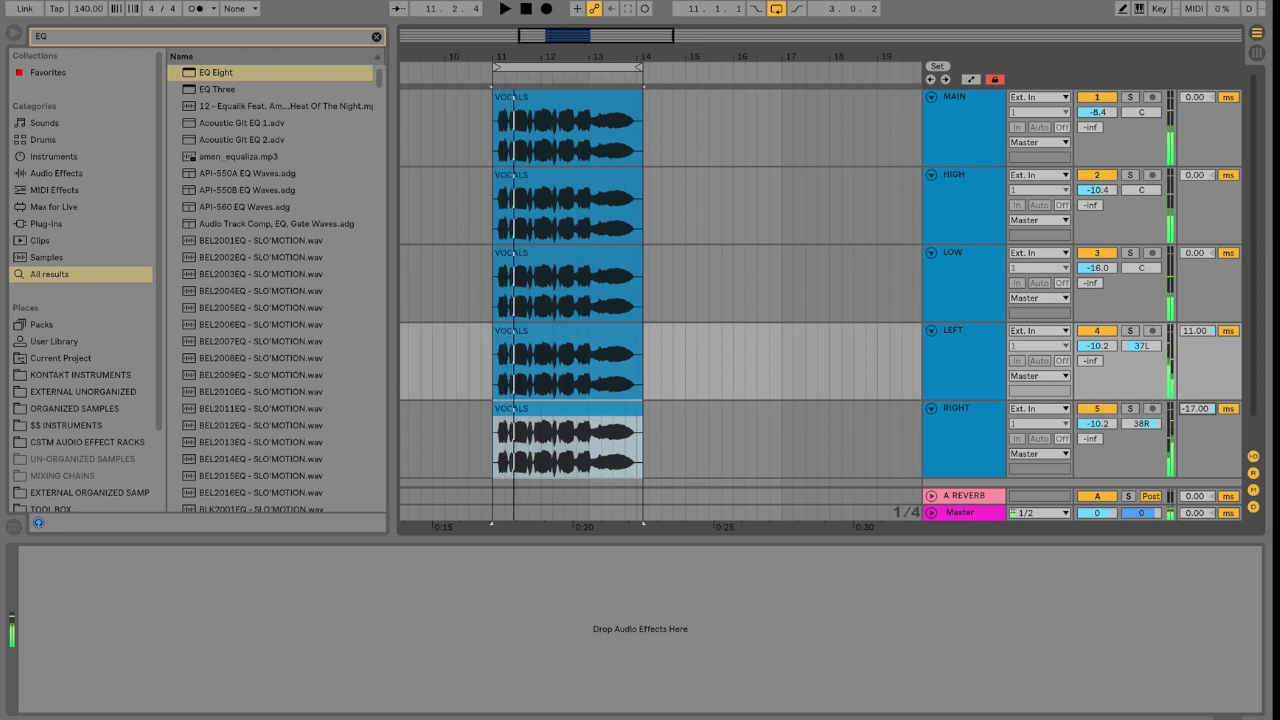
key(space)
drag(1195, 331, 1192, 368)
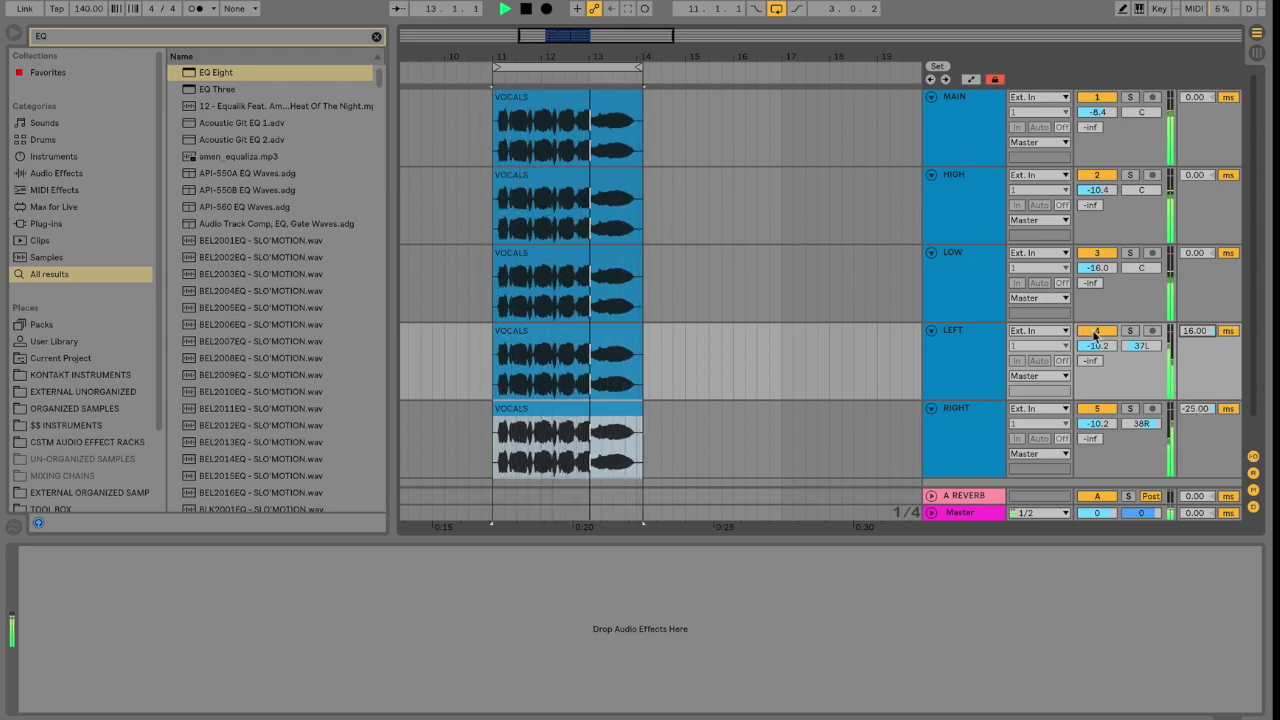
Step: Switch off the doubles to compare, then lower LEFT and RIGHT to -11.1 dB
click(1096, 331)
click(1097, 409)
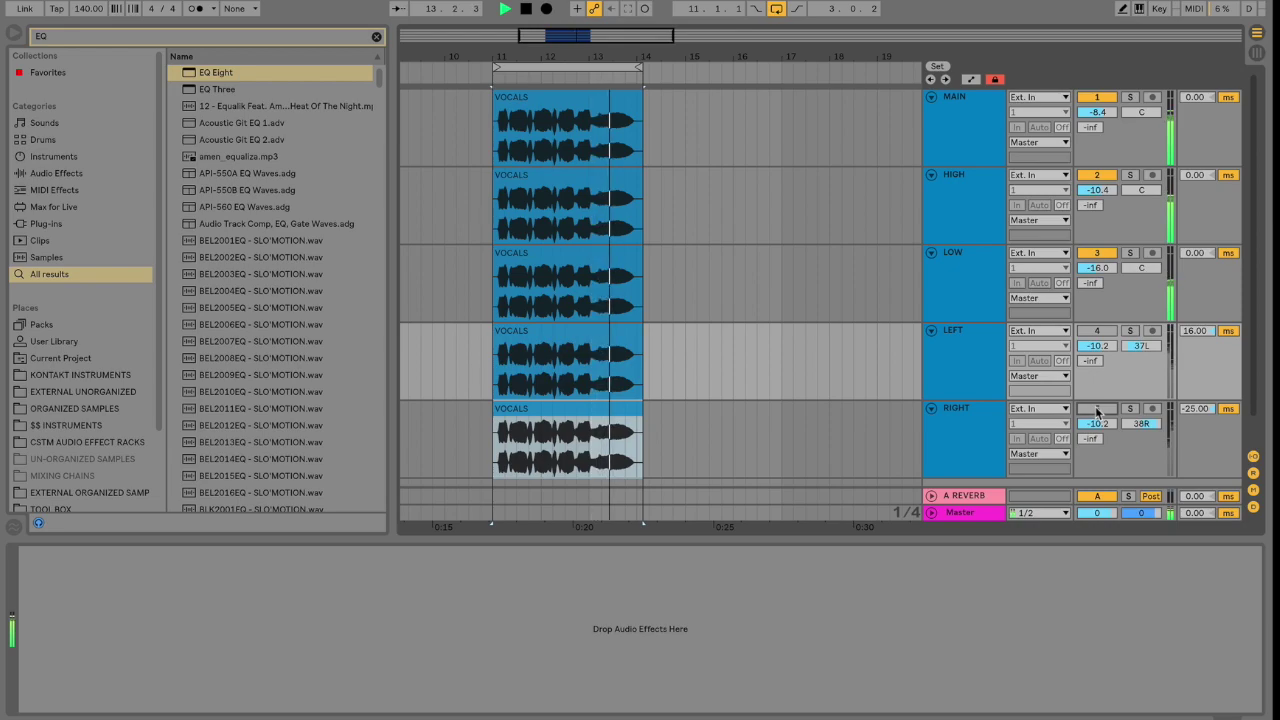
key(space)
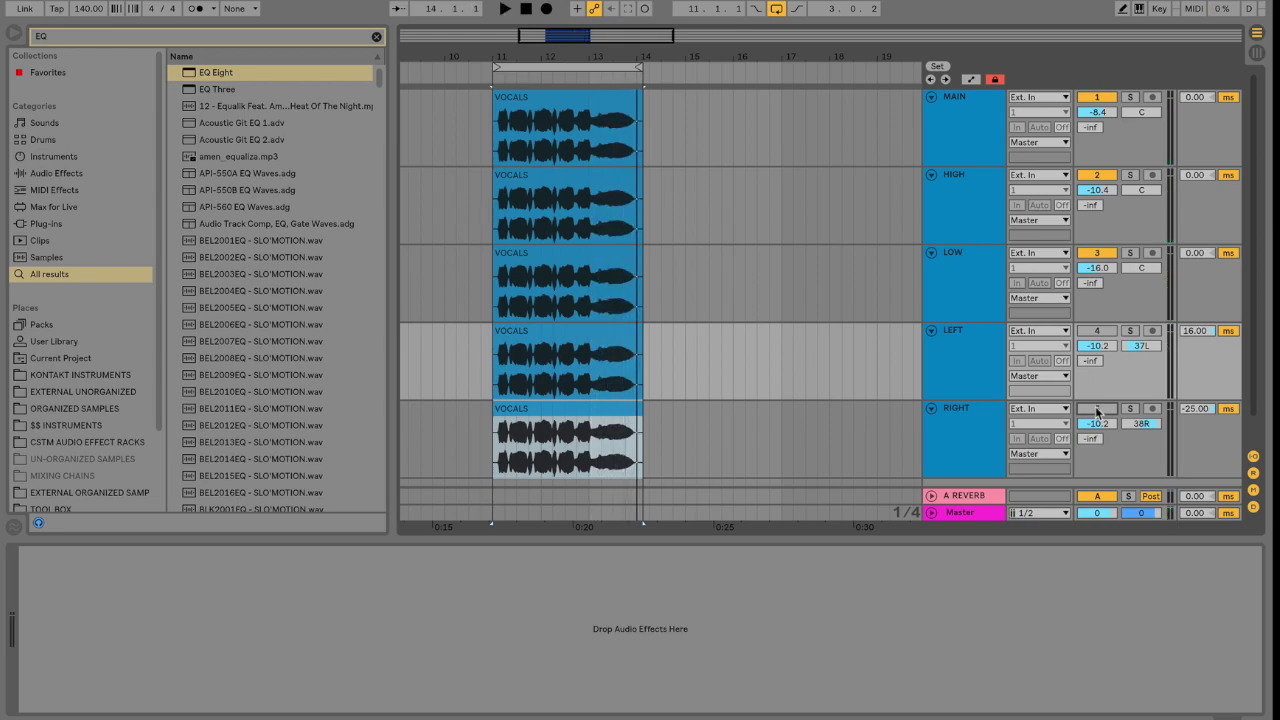
drag(1098, 346, 1098, 349)
click(1098, 423)
drag(1098, 423, 1098, 424)
Step: Re-enable both doubles and add a Chorus from the browser to the RIGHT double
click(1097, 408)
click(1097, 331)
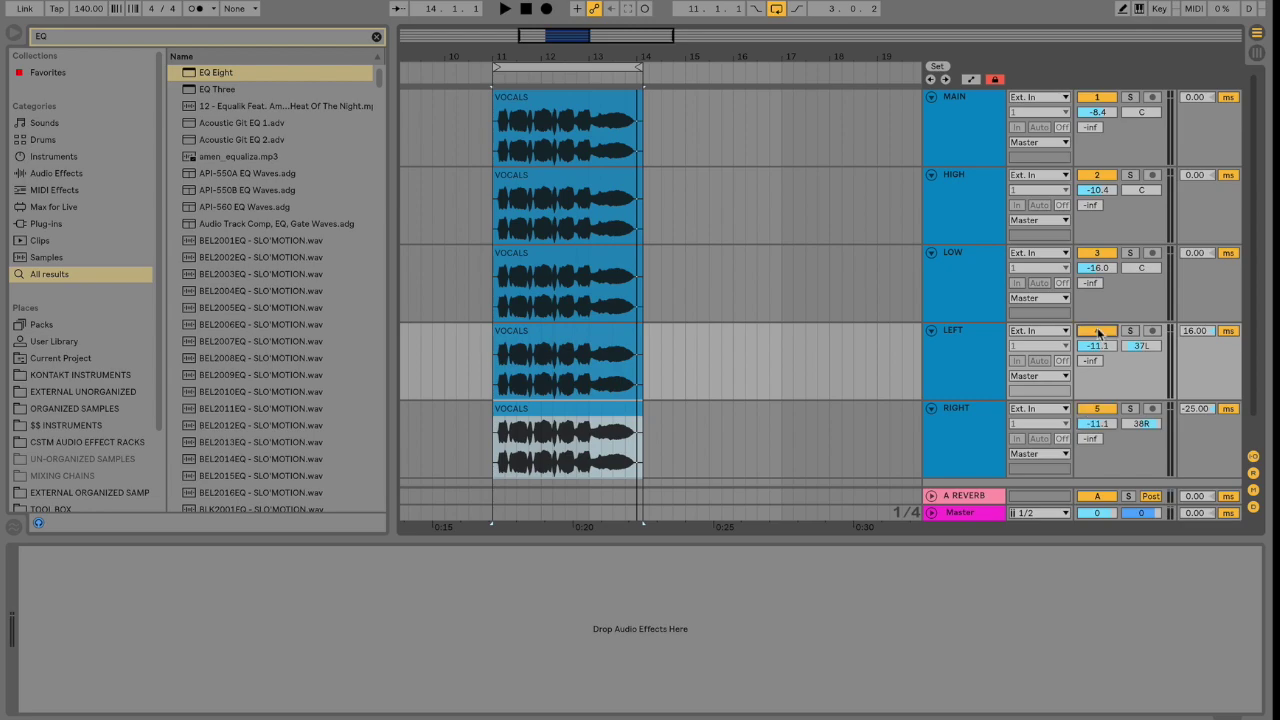
key(ctrl+f)
text(CH)
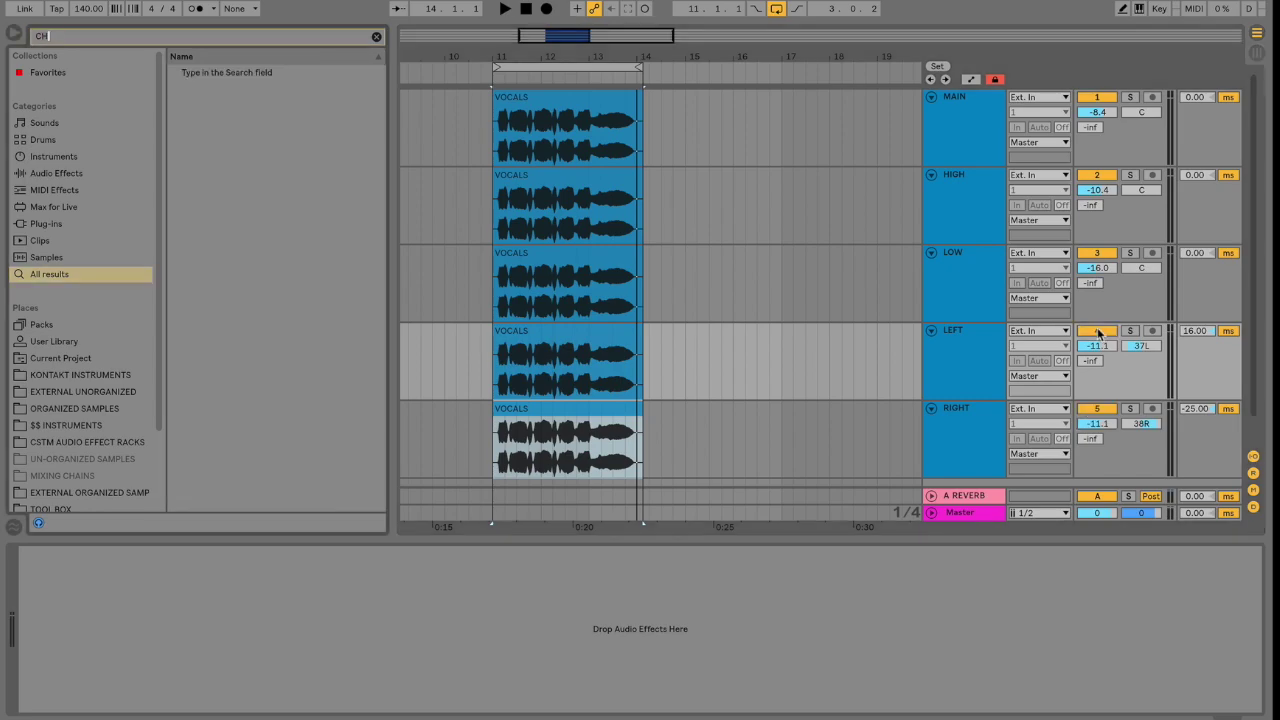
text(ORUS)
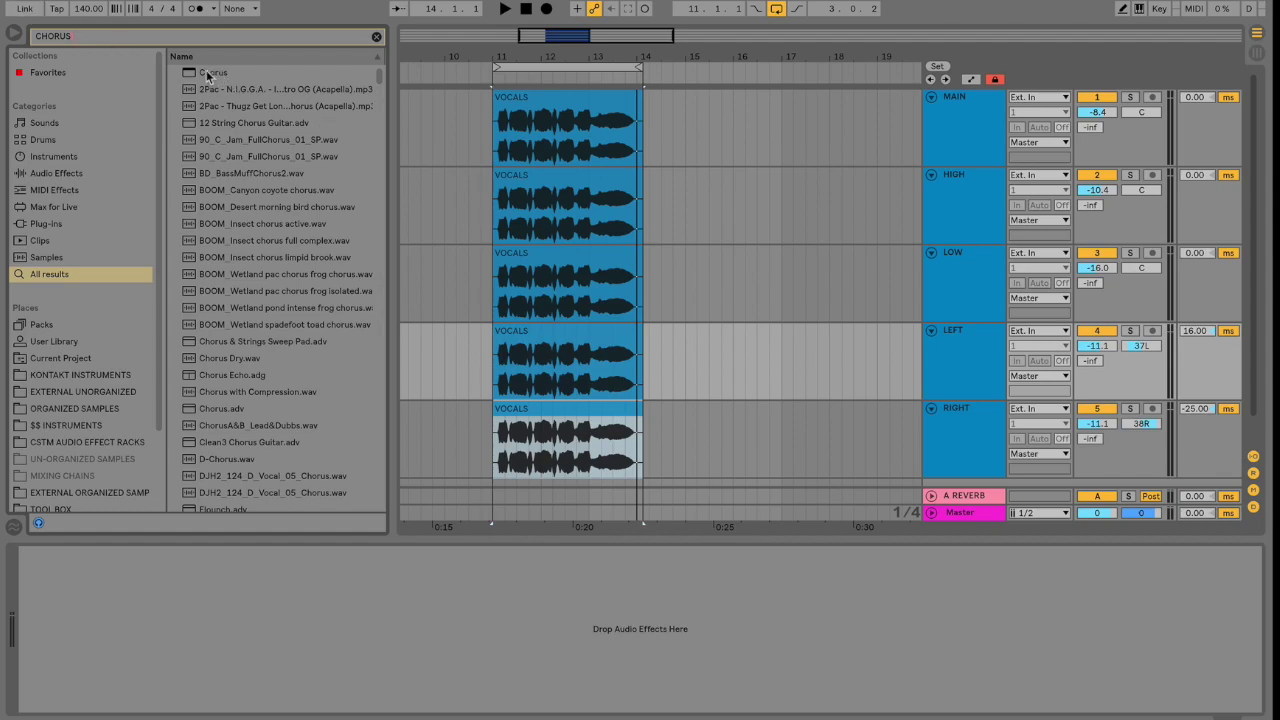
drag(208, 72, 553, 350)
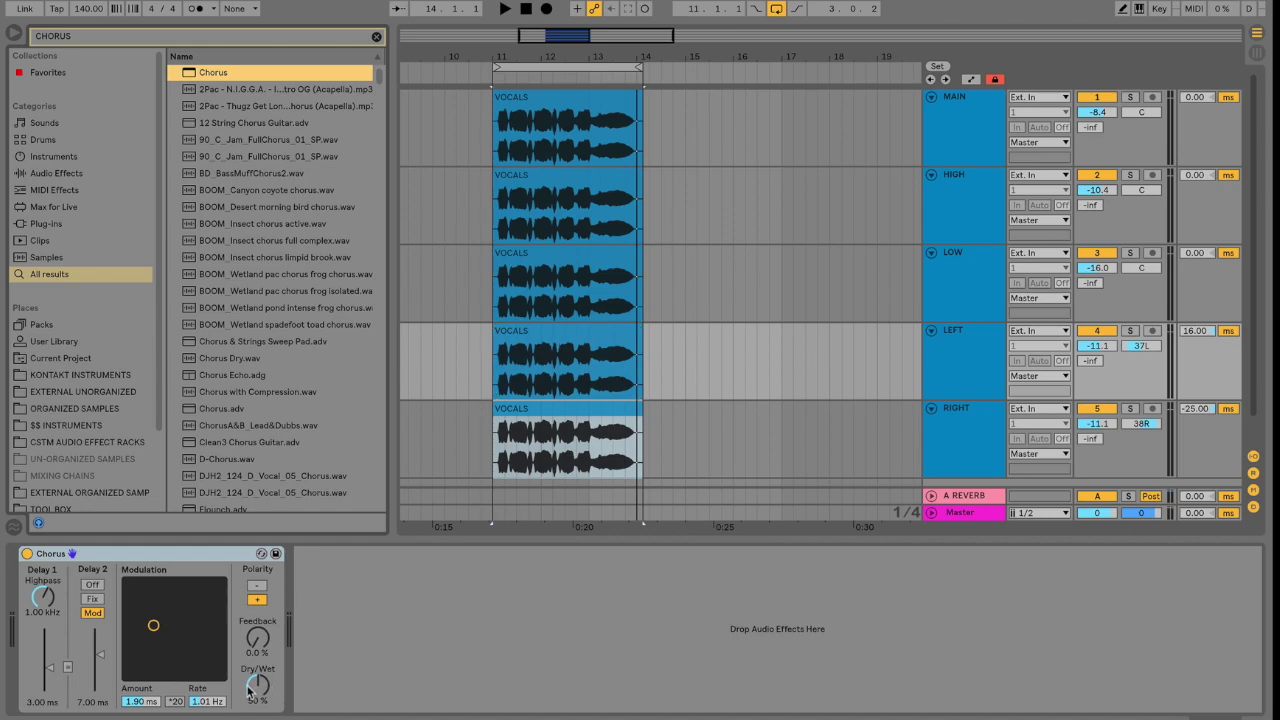
Step: Set the Chorus to 21% Dry/Wet, 1.89 Hz rate and 1.75 ms amount, then audition it
drag(249, 690, 249, 712)
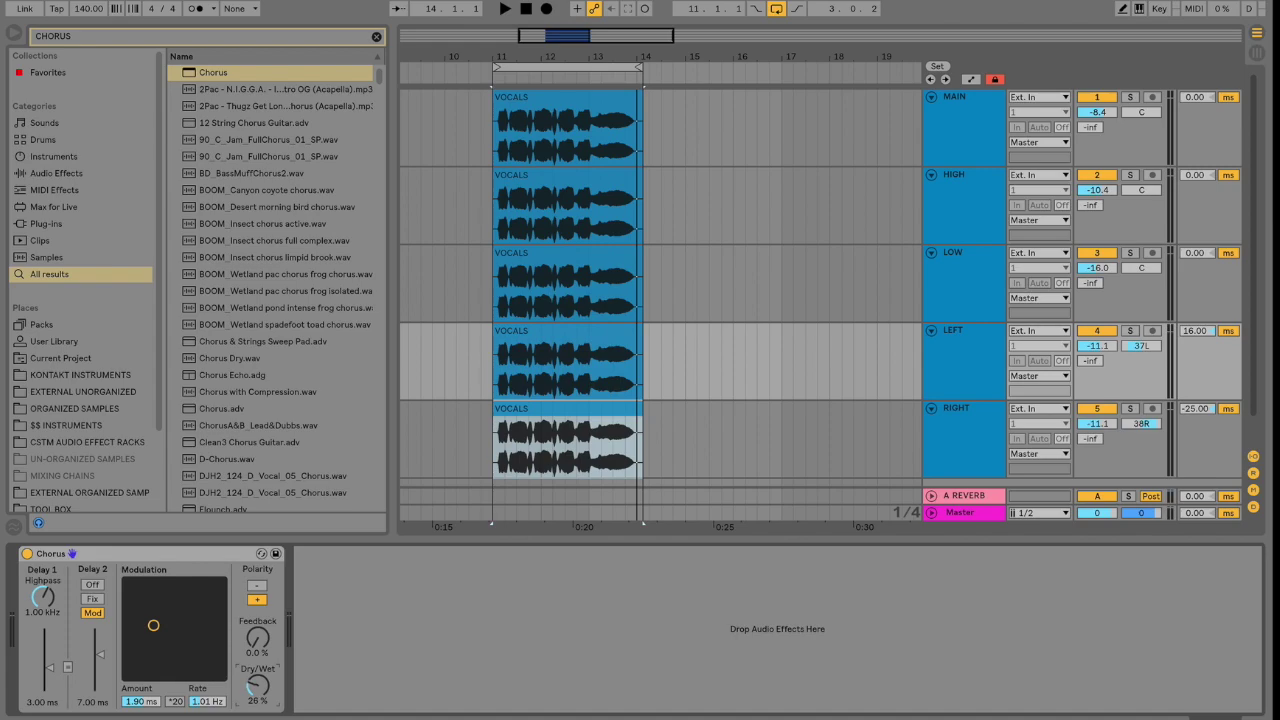
click(551, 421)
drag(257, 685, 257, 681)
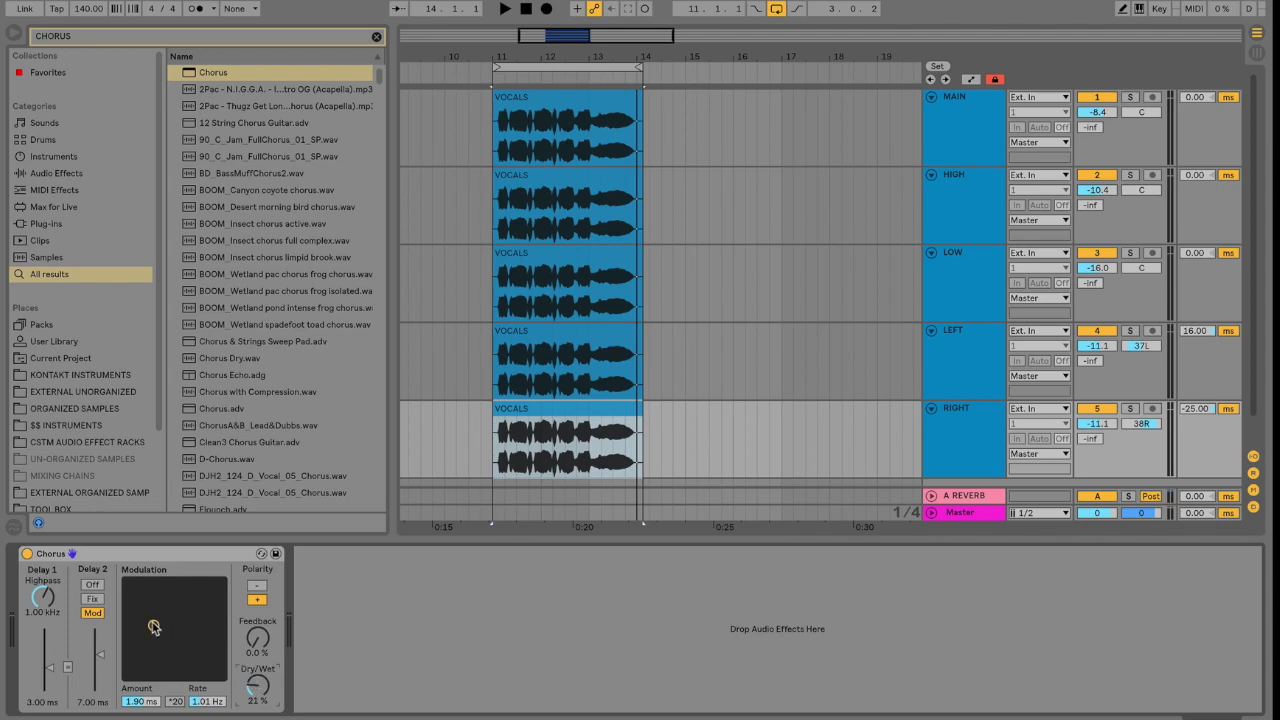
drag(154, 627, 166, 632)
key(space)
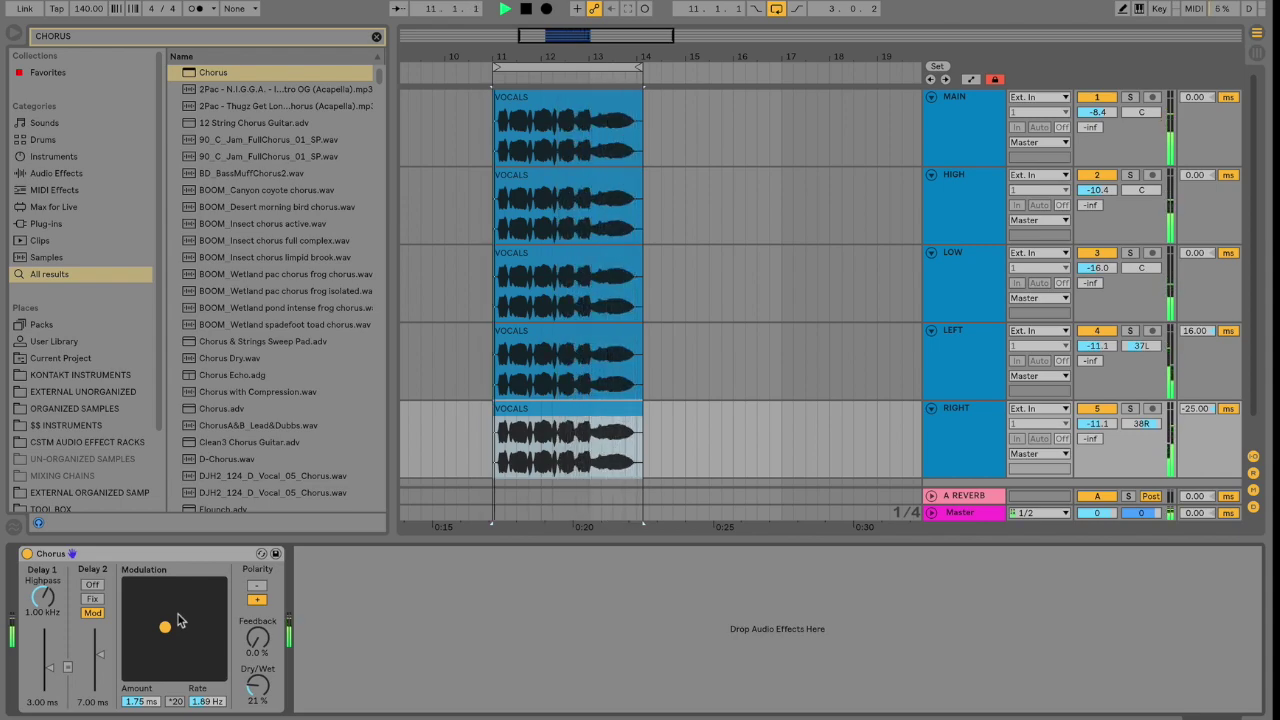
key(space)
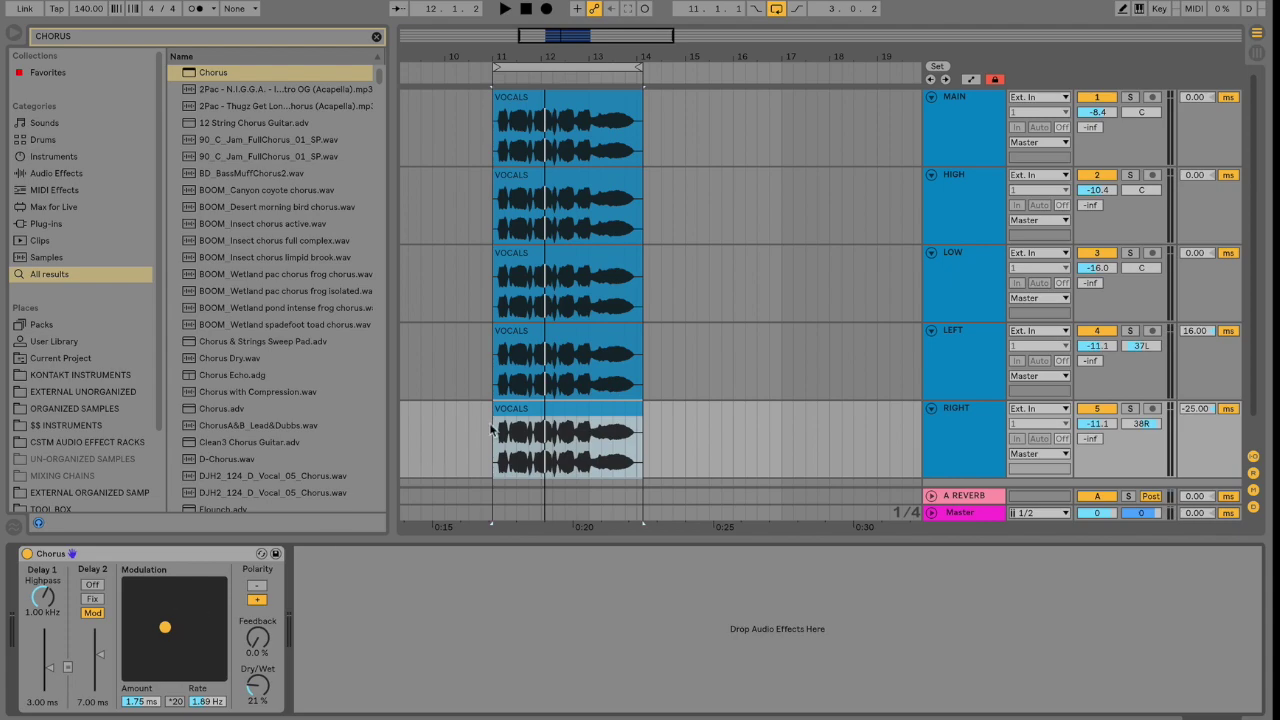
Step: Group the five vocal tracks from MAIN through RIGHT
click(948, 146)
shift+click(958, 420)
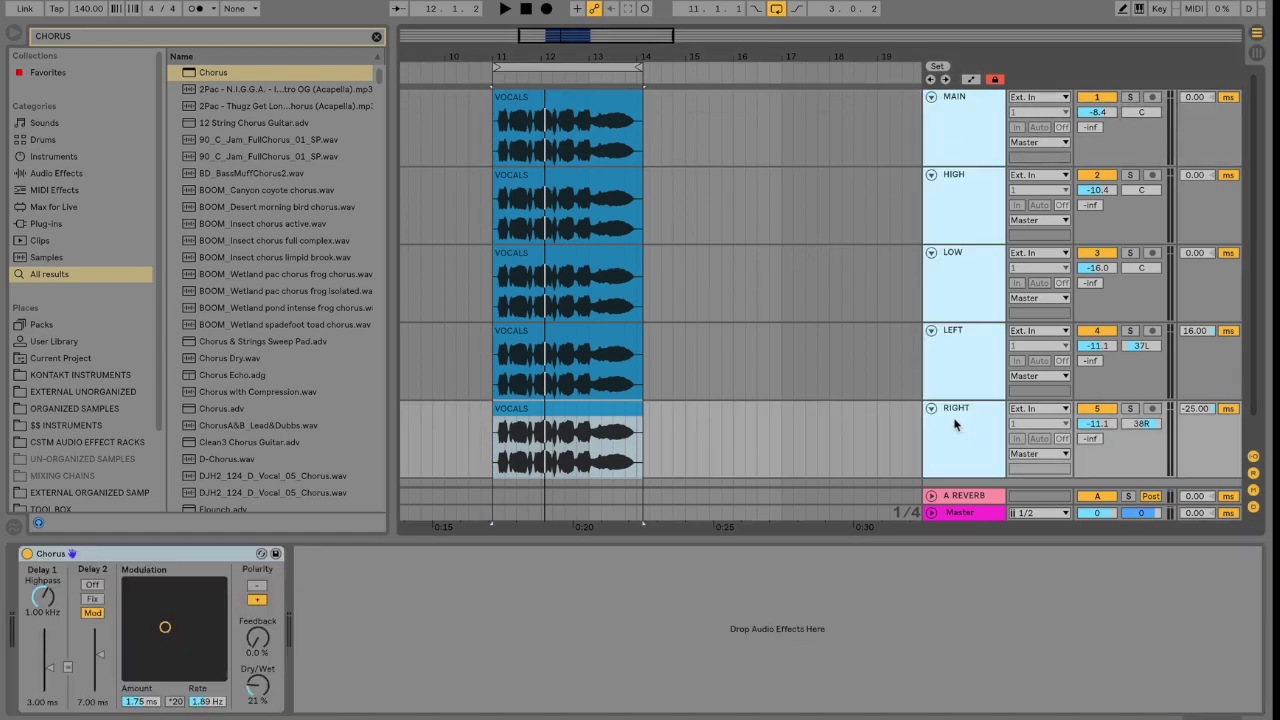
key(ctrl+g)
Step: Add a Soft Sine Saturator to the group with 1.49 dB drive and 19.6% Dry/Wet
text(SAT)
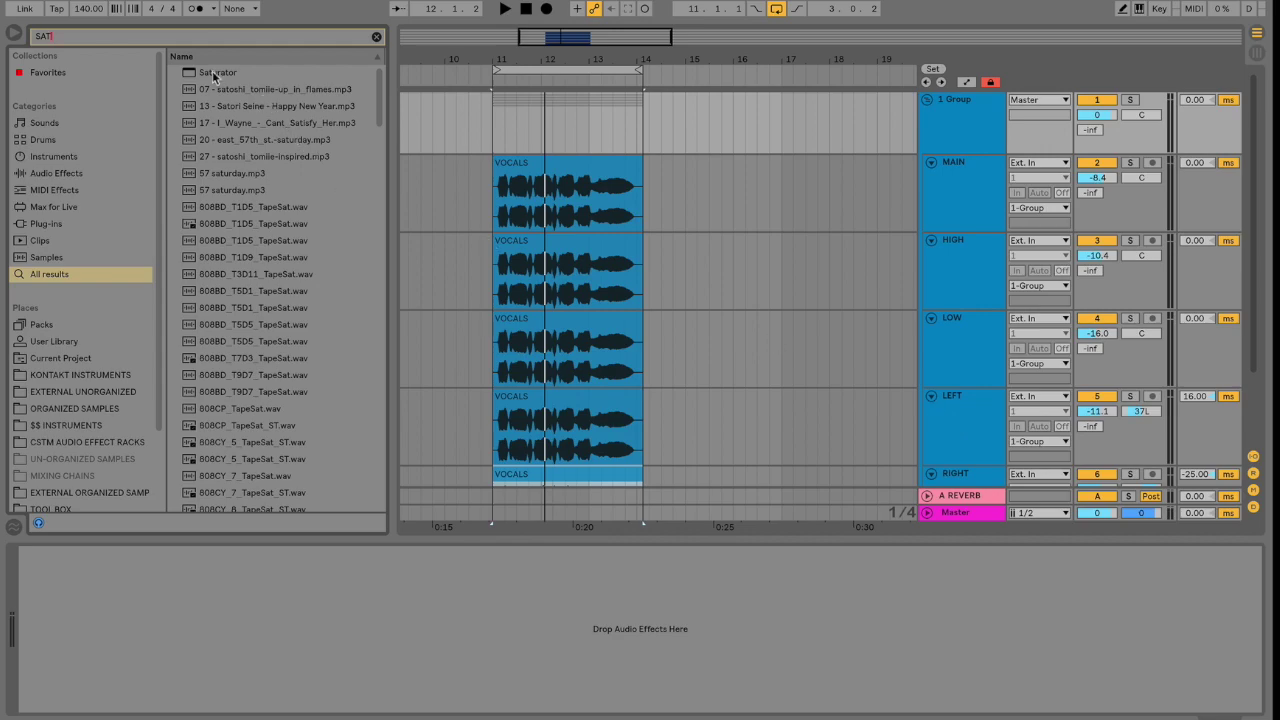
drag(210, 73, 542, 114)
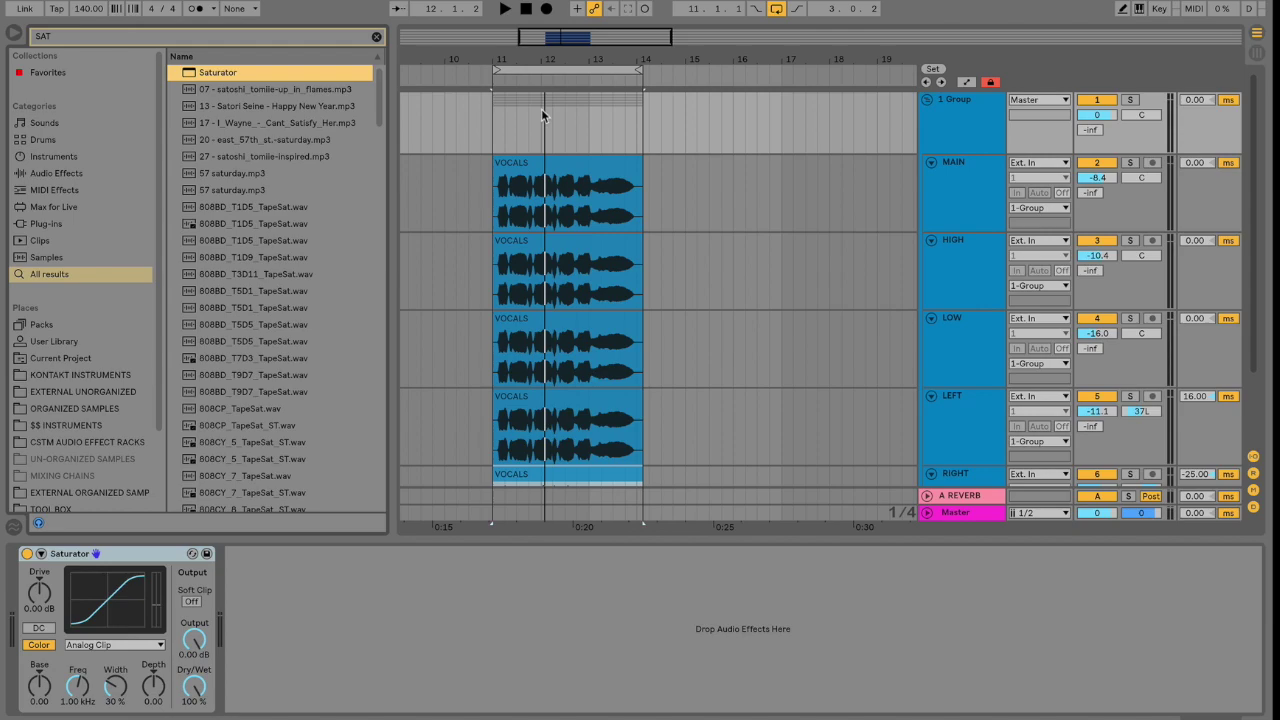
click(135, 646)
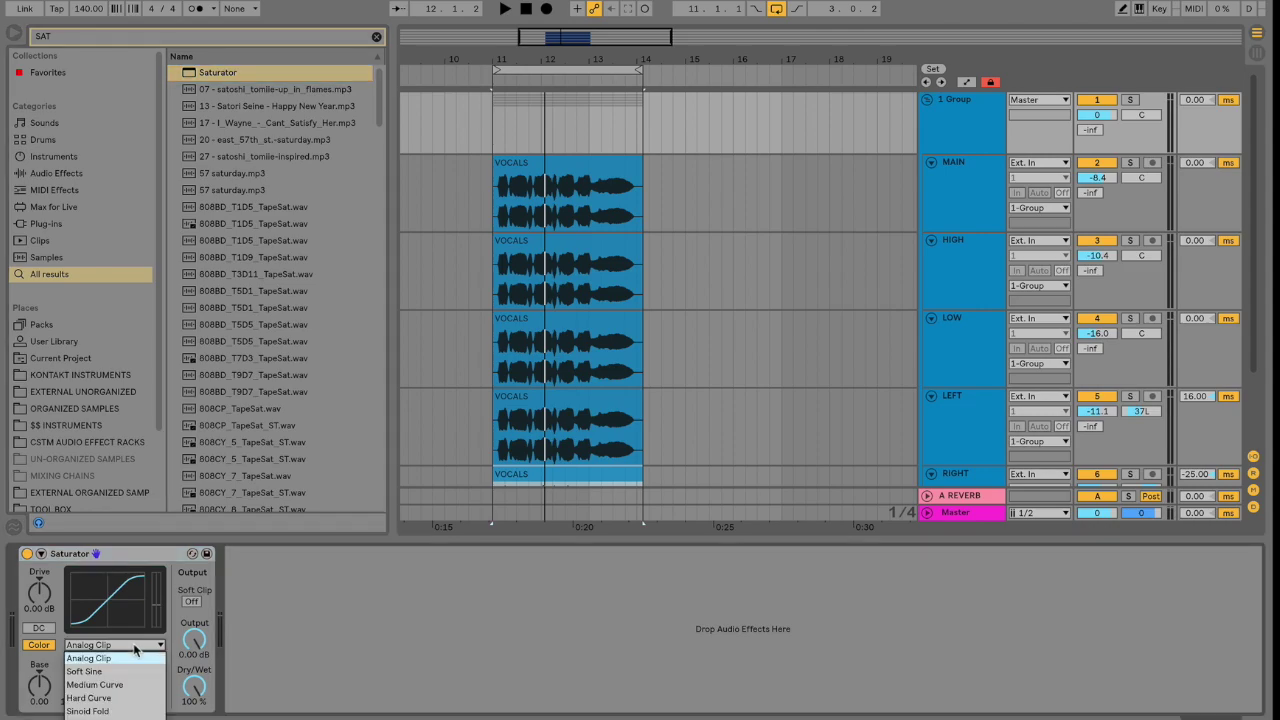
click(110, 660)
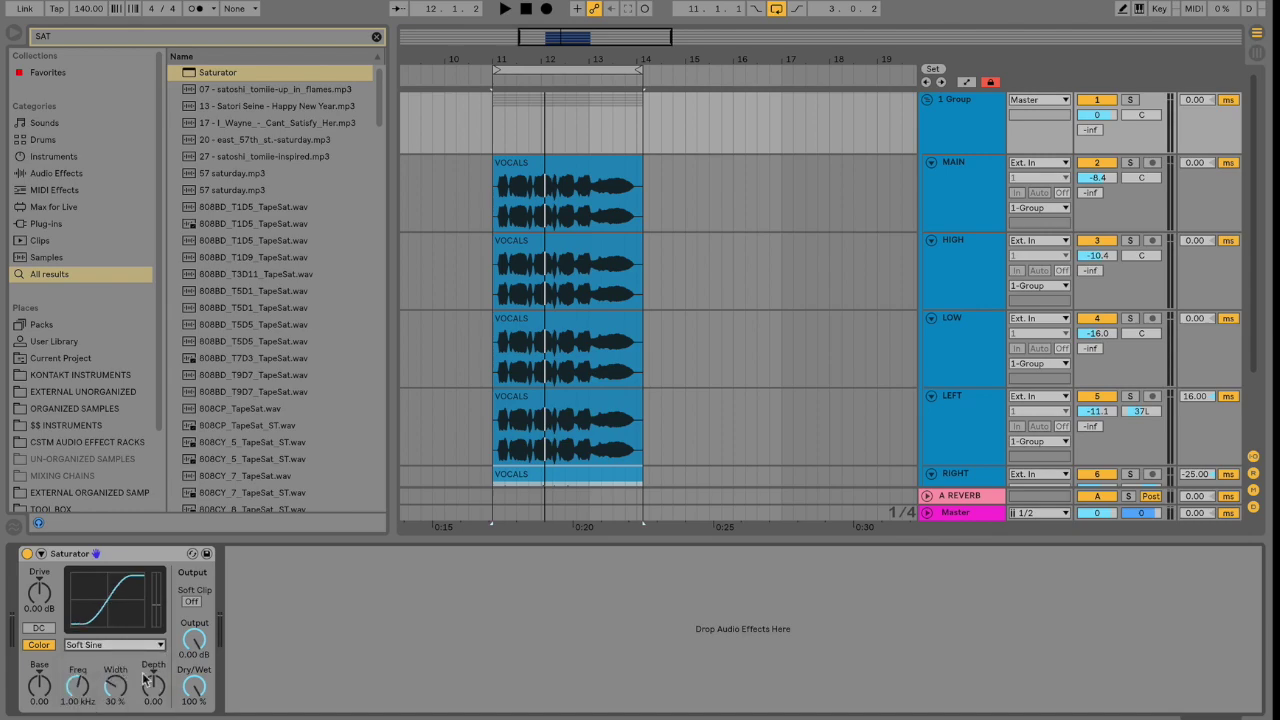
drag(194, 688, 194, 719)
drag(39, 592, 39, 584)
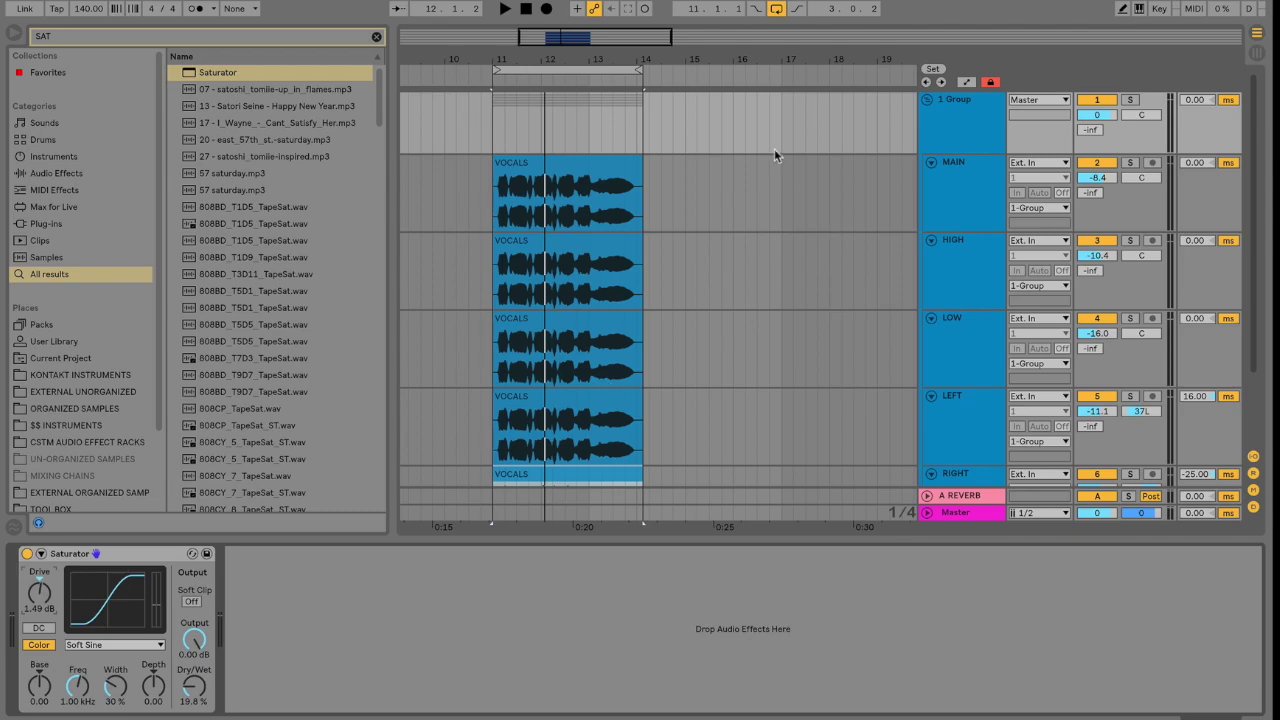
key(space)
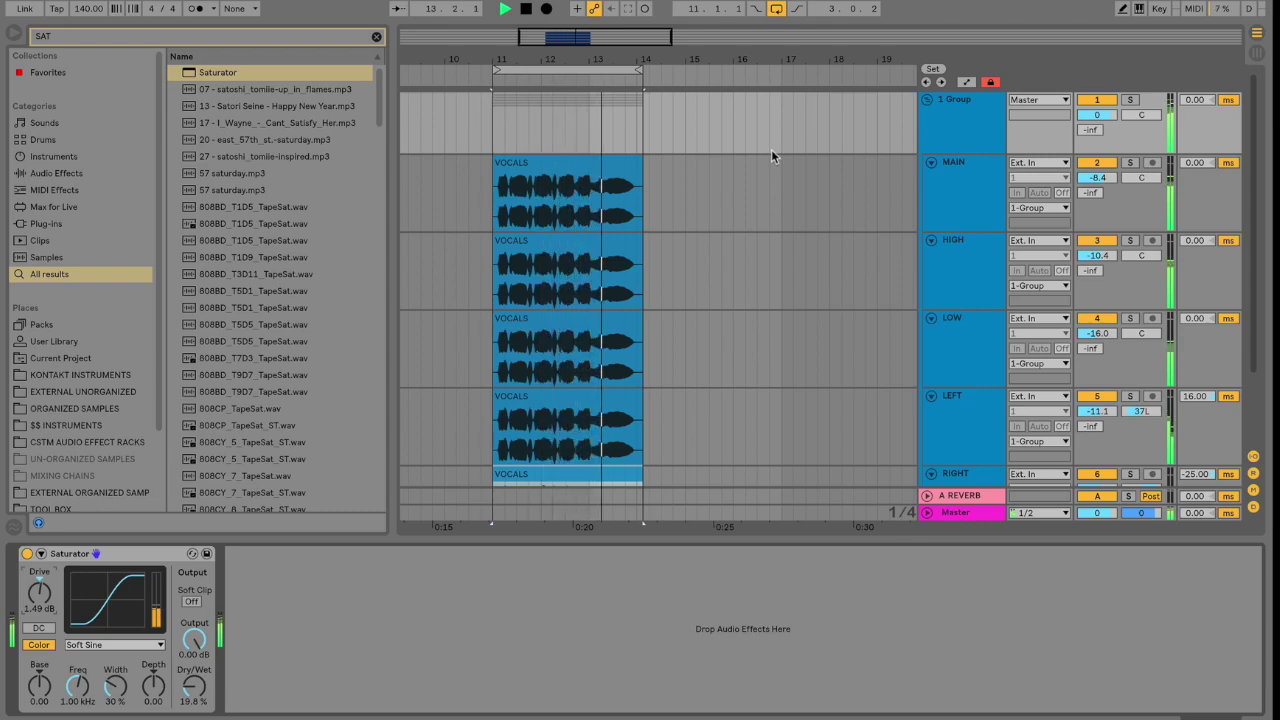
click(28, 553)
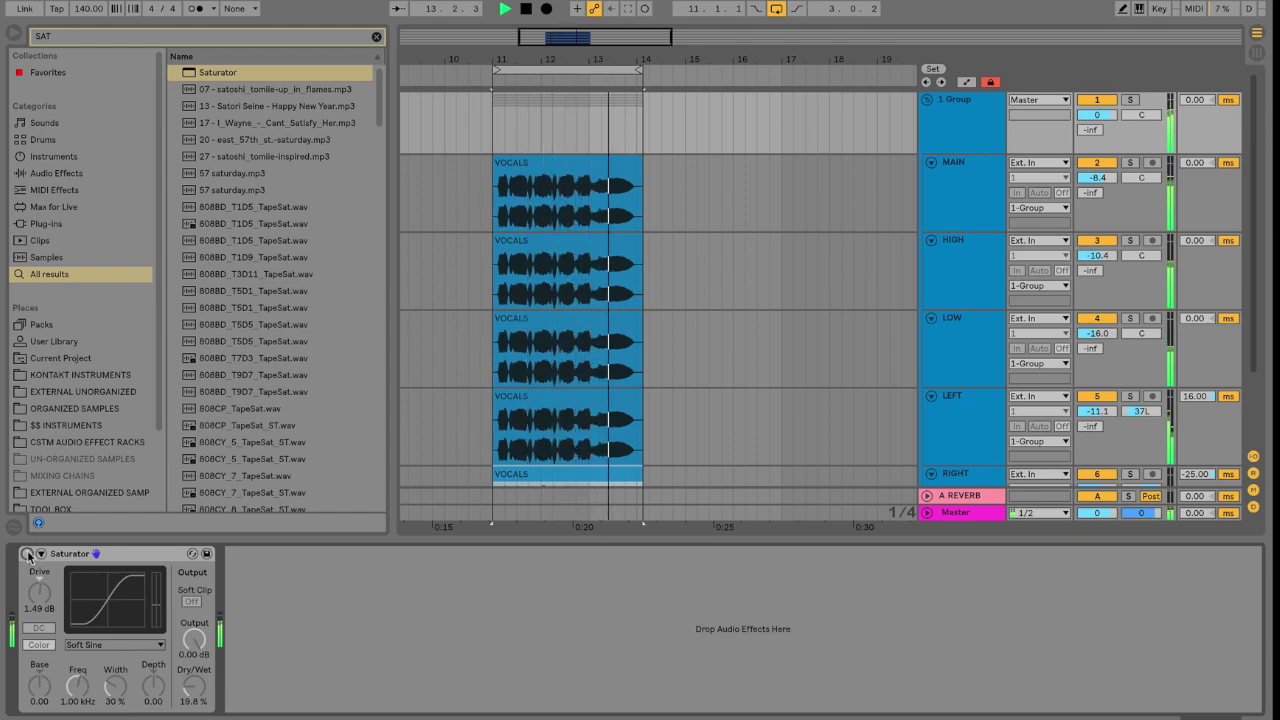
Step: Re-enable the group's Saturator and select the RIGHT double to show its Chorus
click(27, 553)
key(space)
key(space)
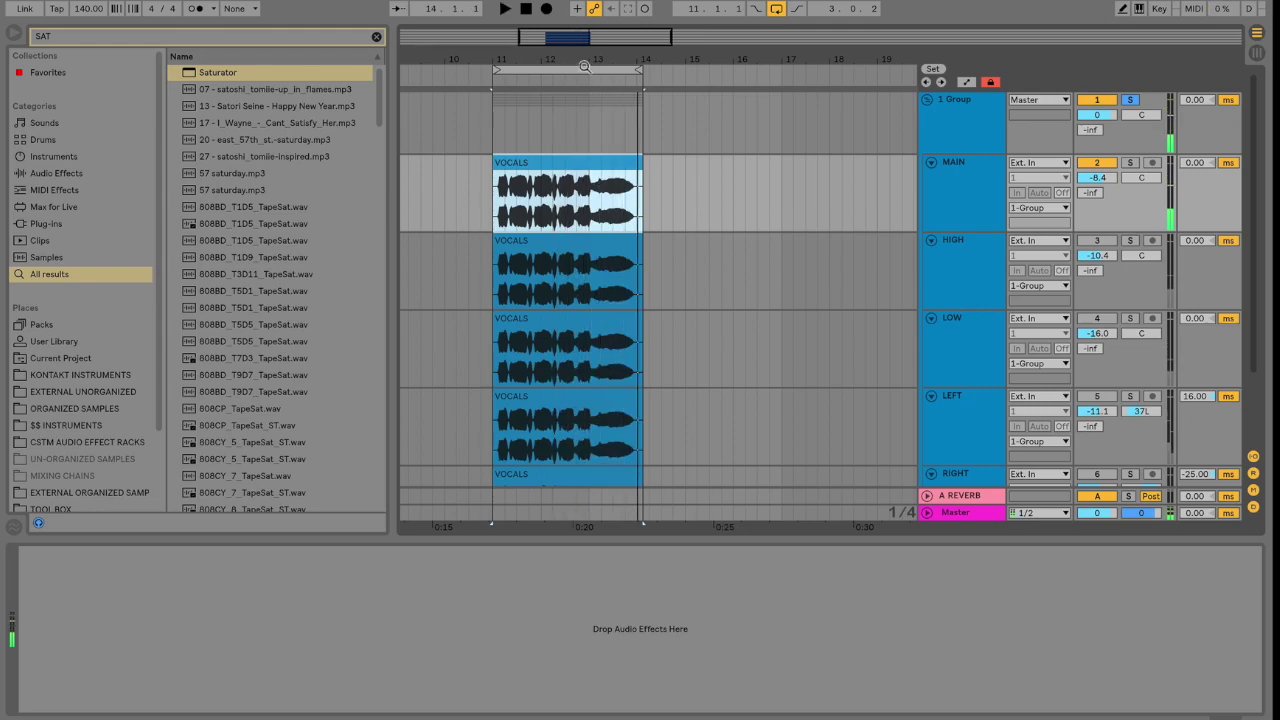
scroll(963, 407, down, 1)
click(963, 407)
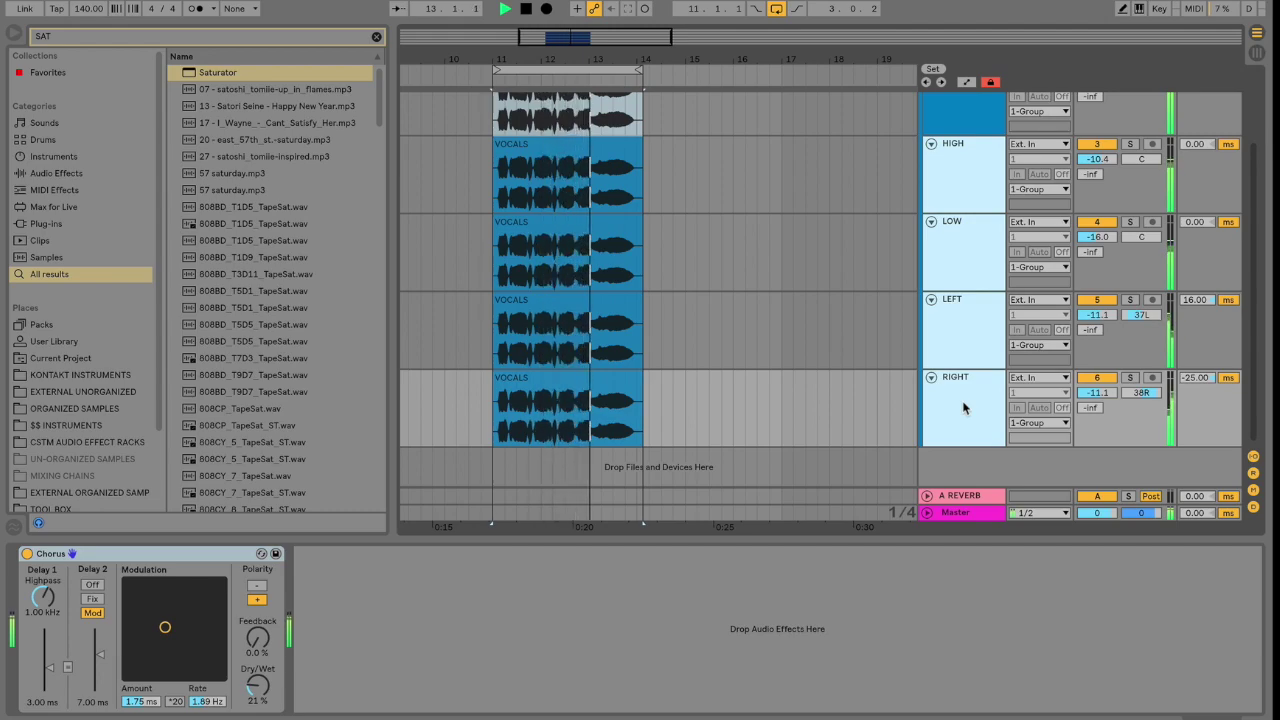
key(space)
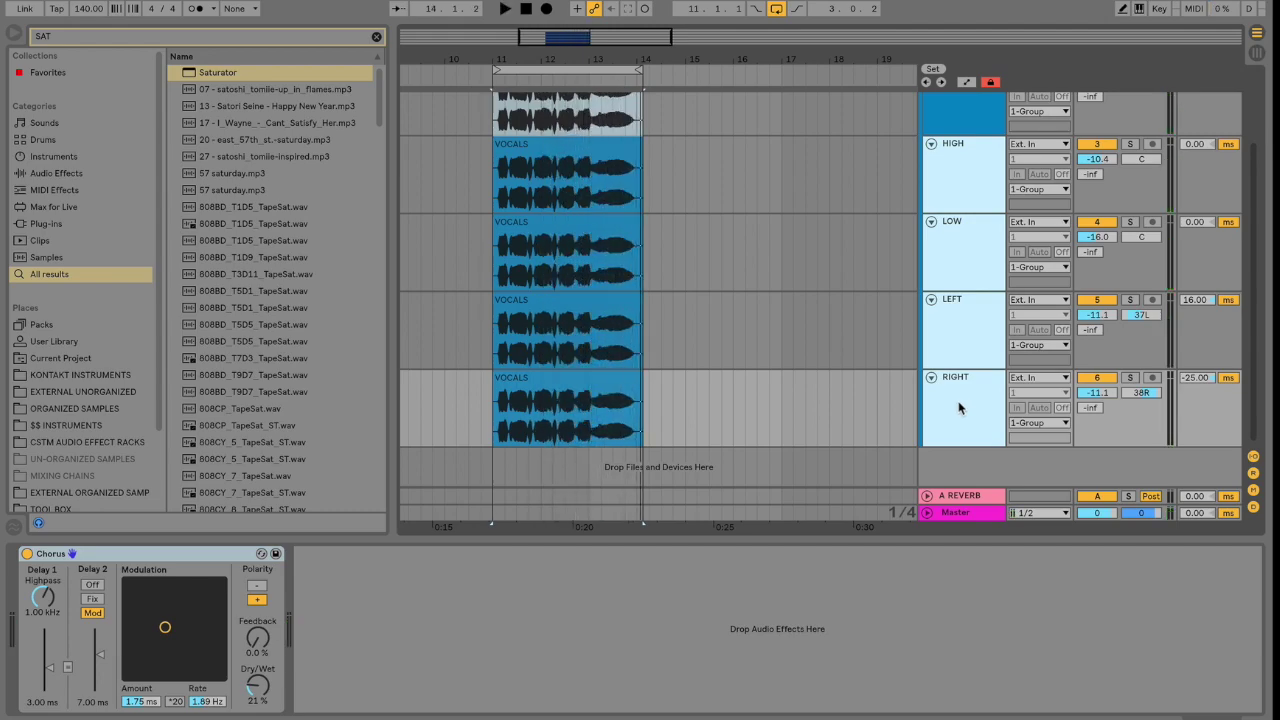